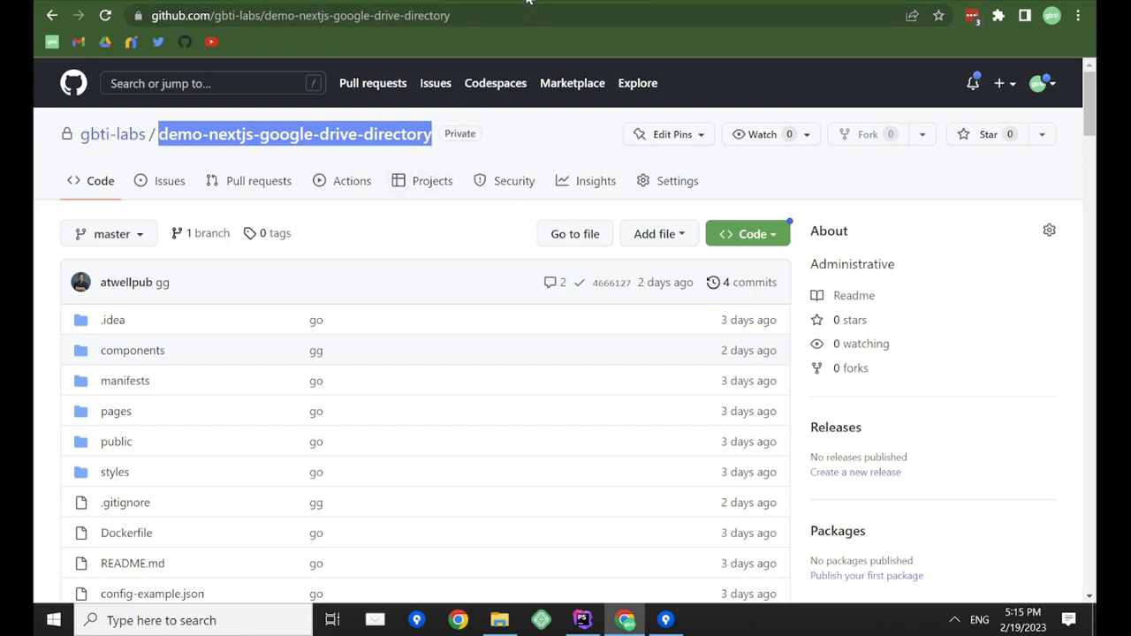
Switch to the Vercel dashboard and start a new project by importing the demo-nextjs-google-drive-directory repository from gbti-labs.
left_click(528, 2)
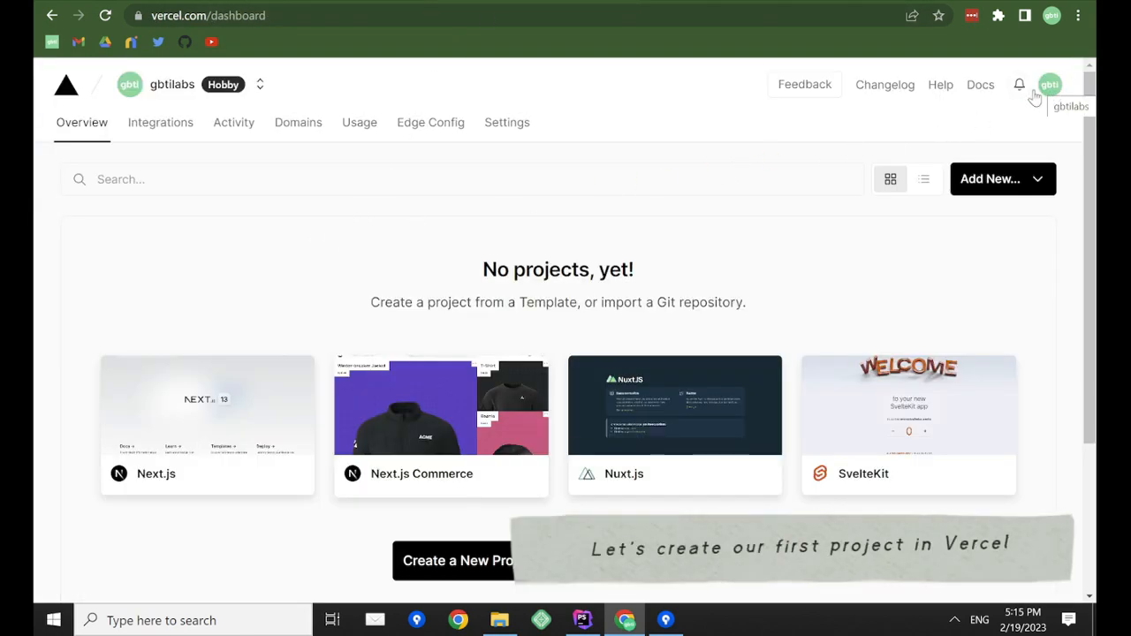
left_click_drag(485, 270, 651, 273)
left_click(924, 216)
left_click(993, 189)
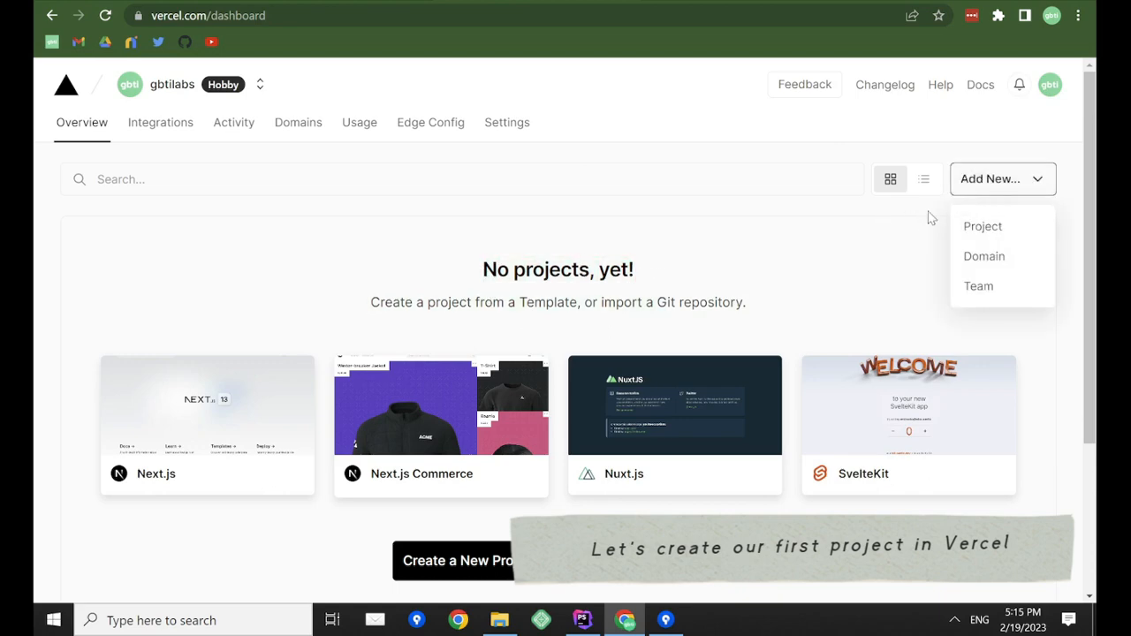
left_click(993, 228)
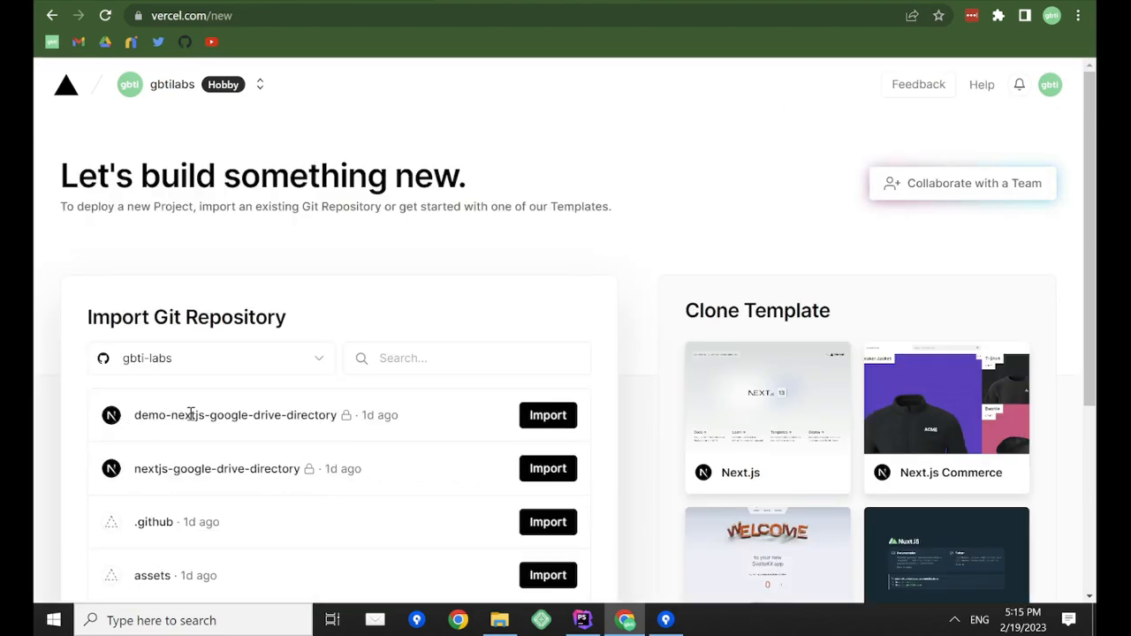
left_click_drag(334, 415, 134, 424)
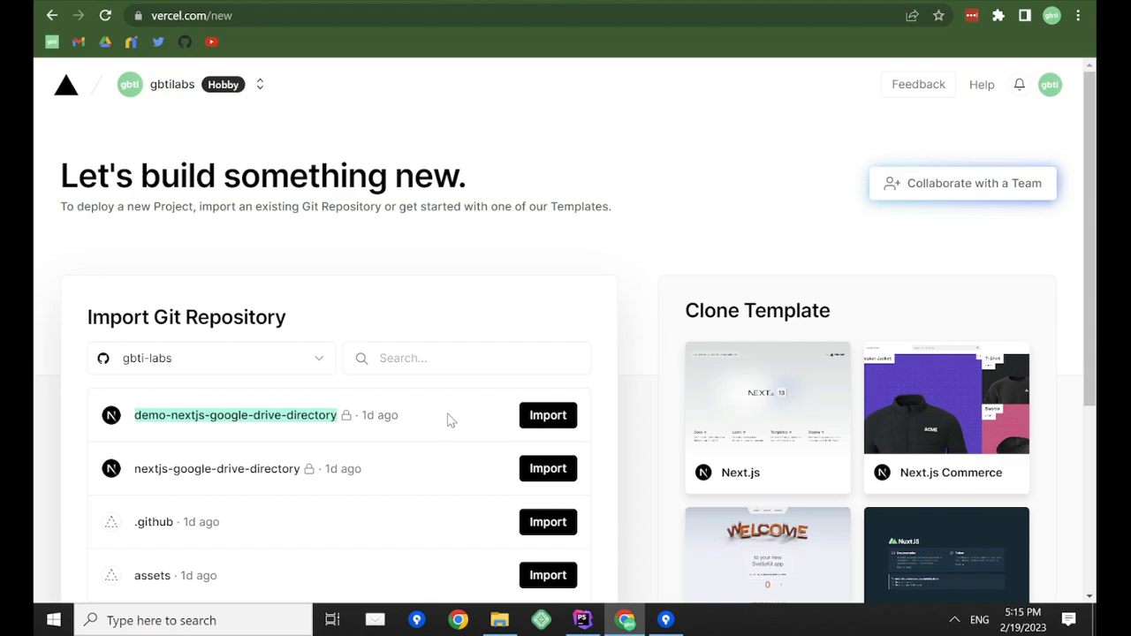
left_click(545, 417)
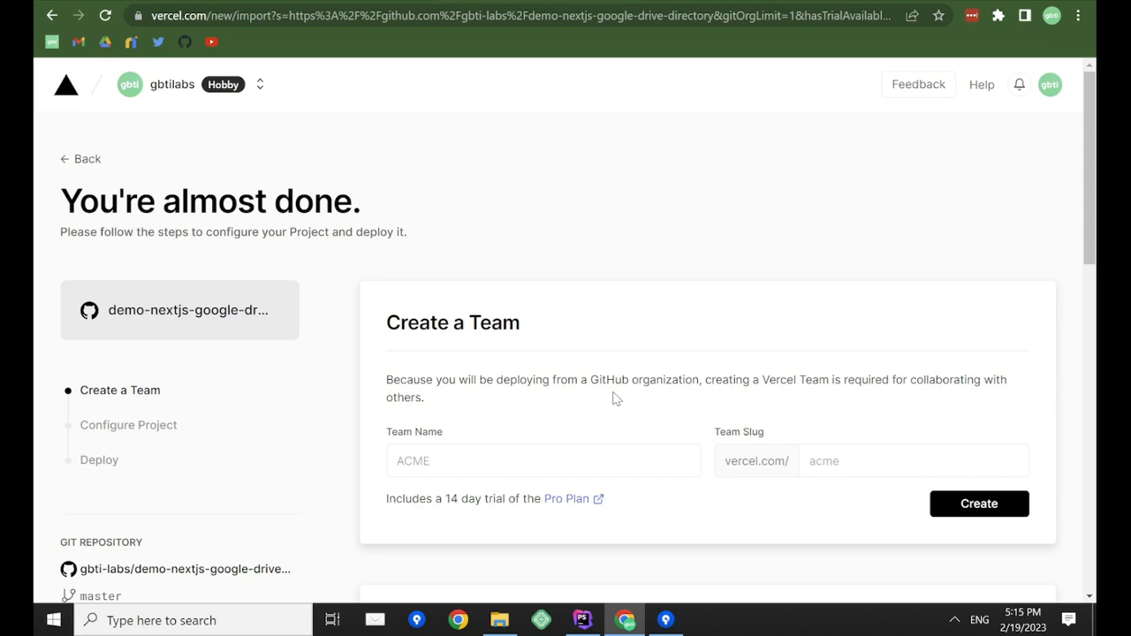
Create a Vercel team named GBTI Labs for the imported project.
left_click(469, 465)
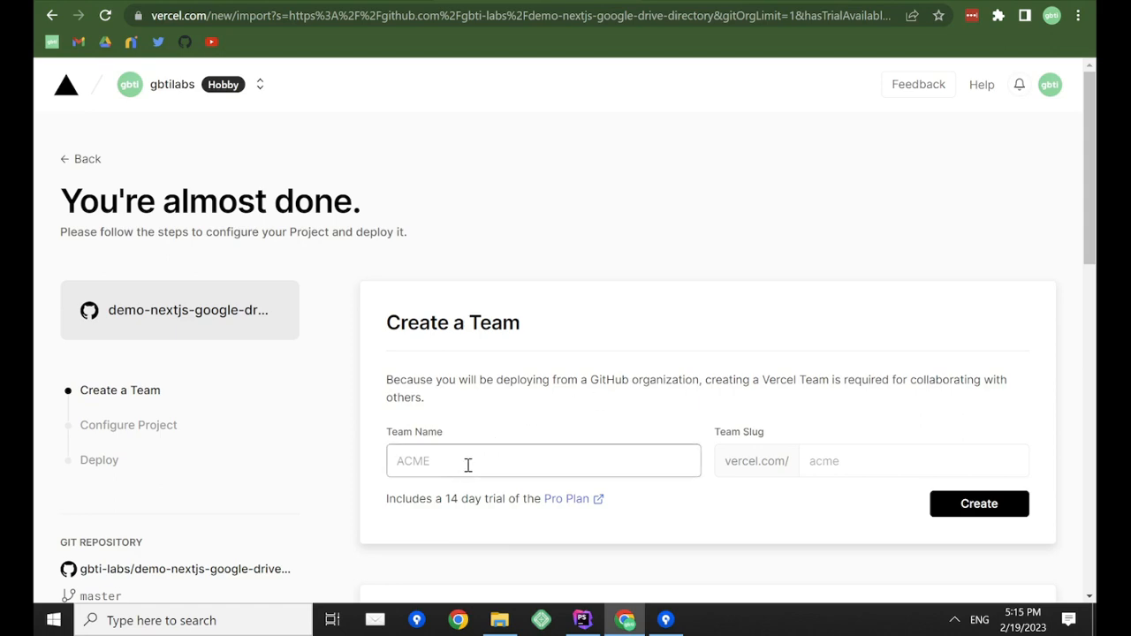
type("GBTI Labs")
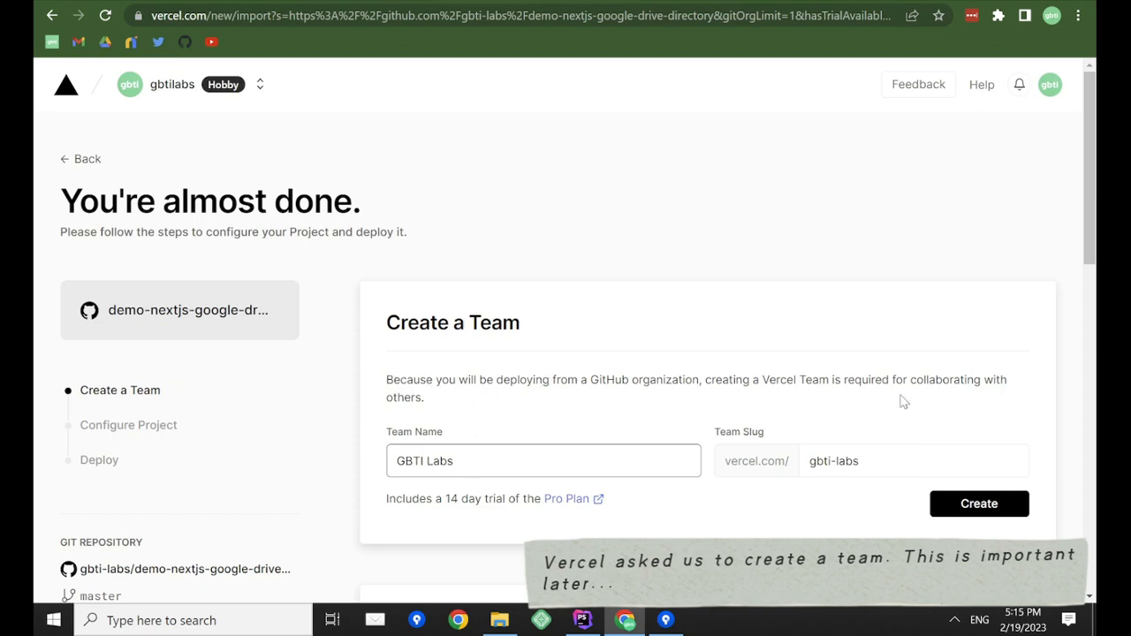
left_click(957, 503)
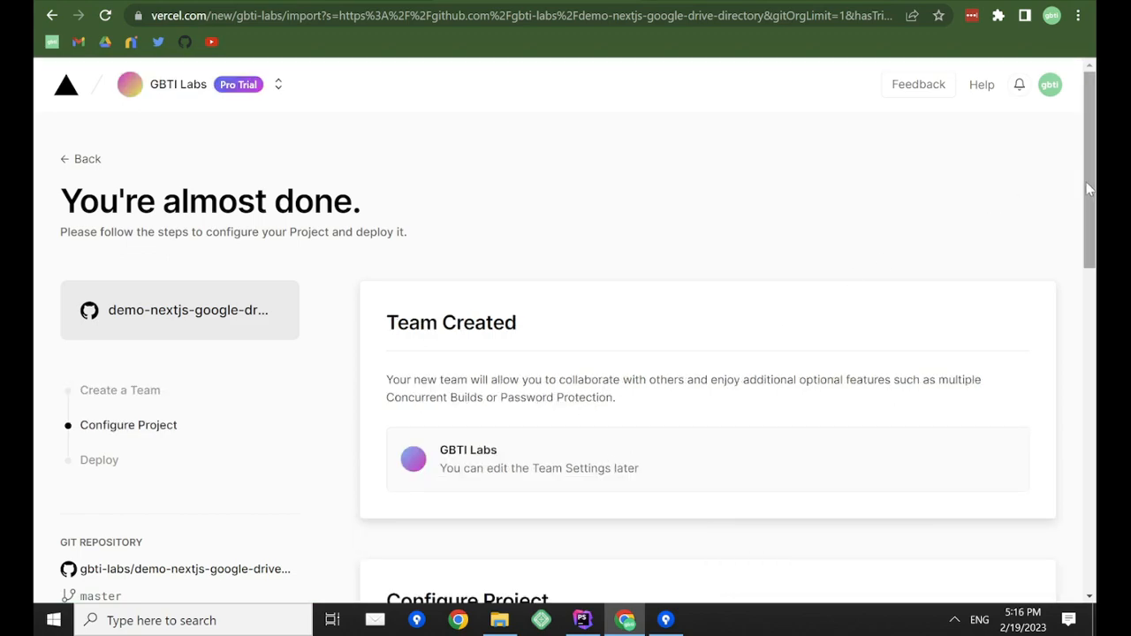
Review the project's build and output settings, keep the Next.js defaults, and deploy the project.
scroll(1065, 220, "down", 5)
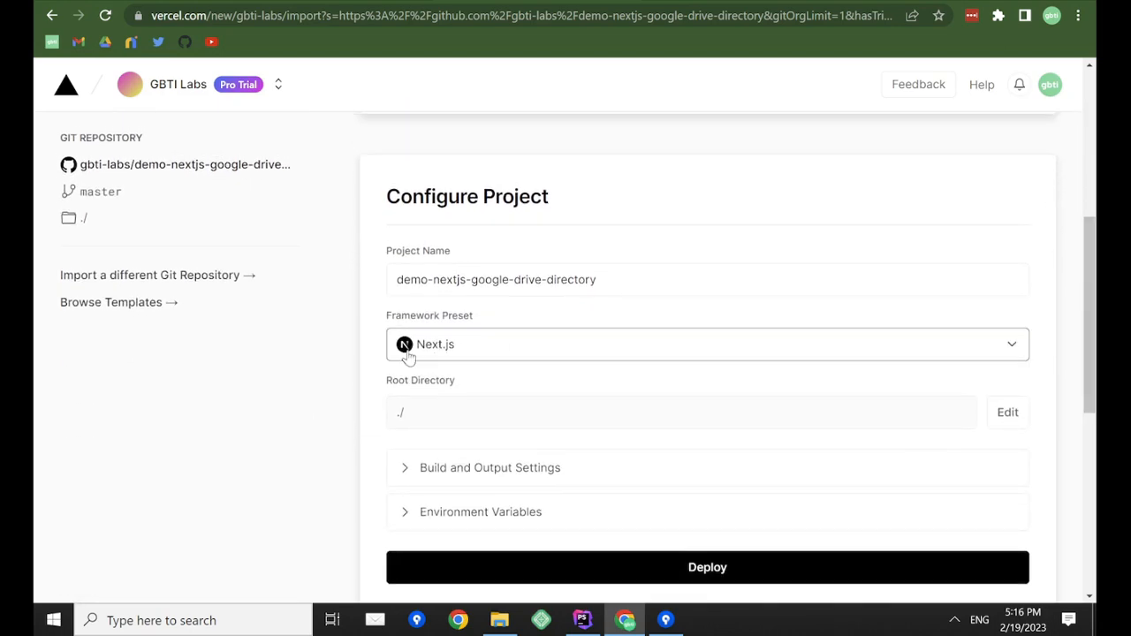
left_click(488, 468)
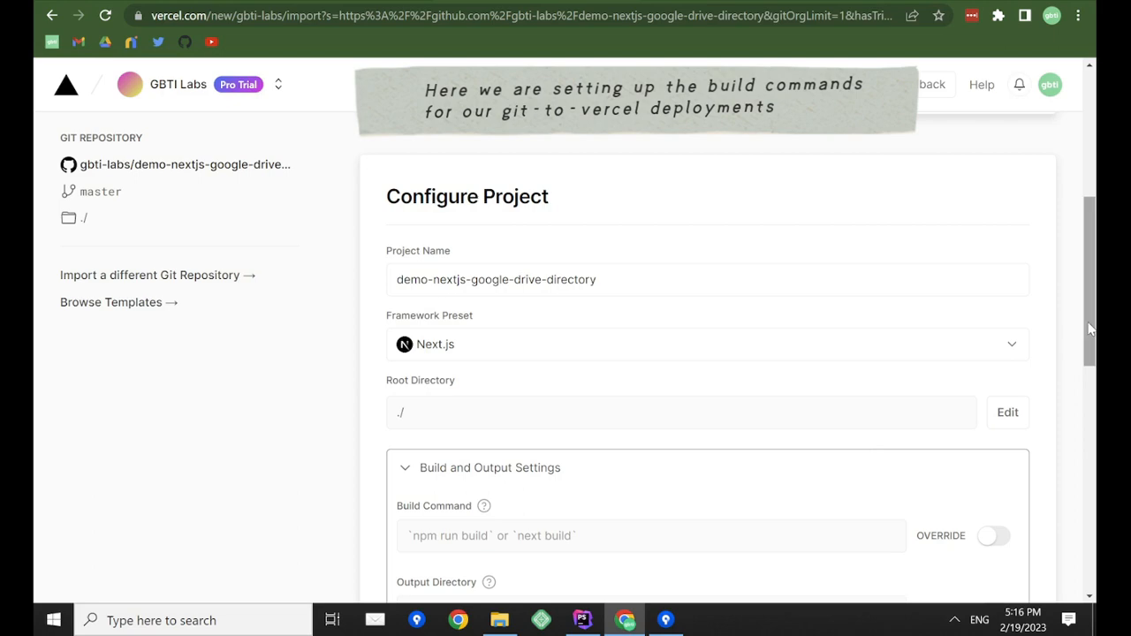
scroll(1065, 363, "down", 3)
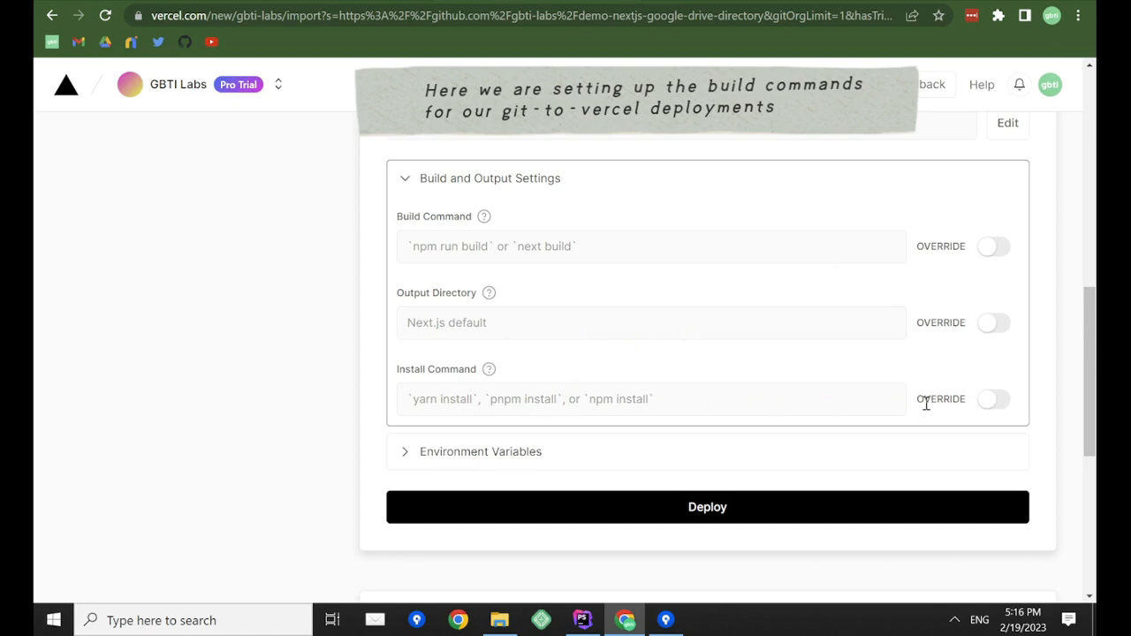
left_click(693, 520)
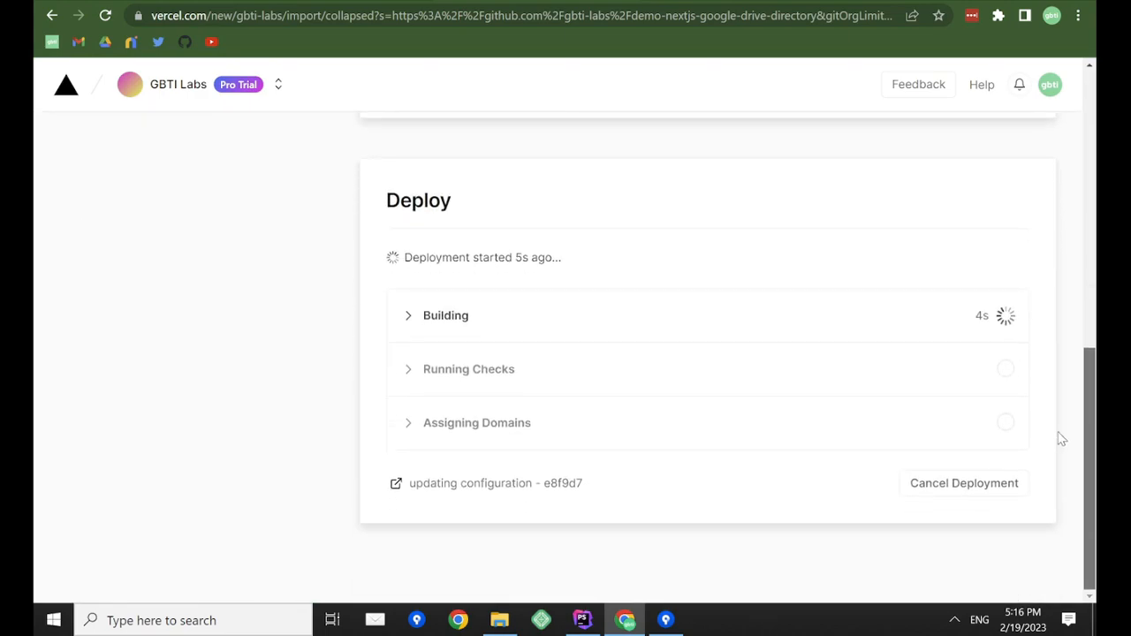
Expand the Building log and follow the deployment's progress to its end.
left_click(426, 318)
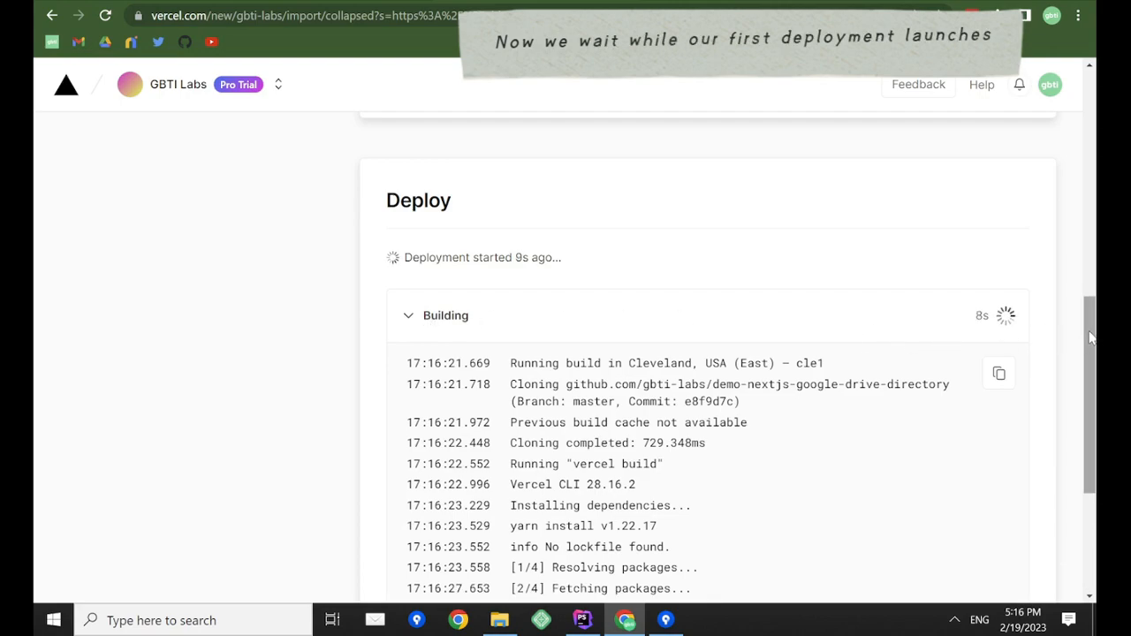
left_click_drag(1090, 338, 1086, 400)
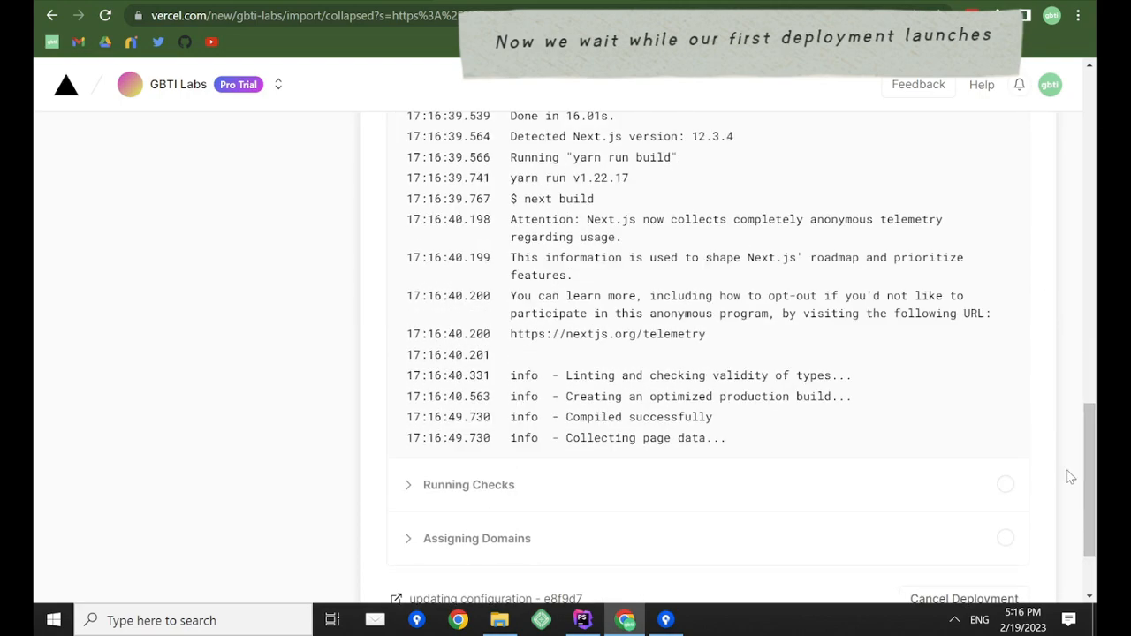
left_click_drag(1086, 413, 1073, 584)
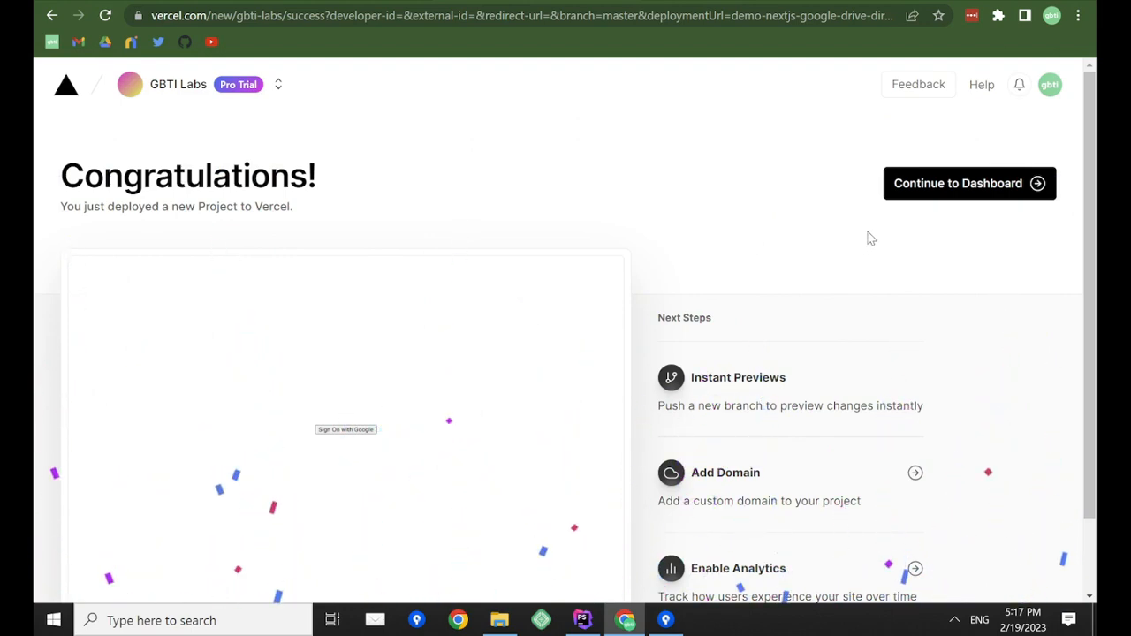
Continue to the dashboard, open the demo-nextjs-google-drive-directory project, and copy the link address of its production domain.
left_click_drag(1092, 181, 1086, 334)
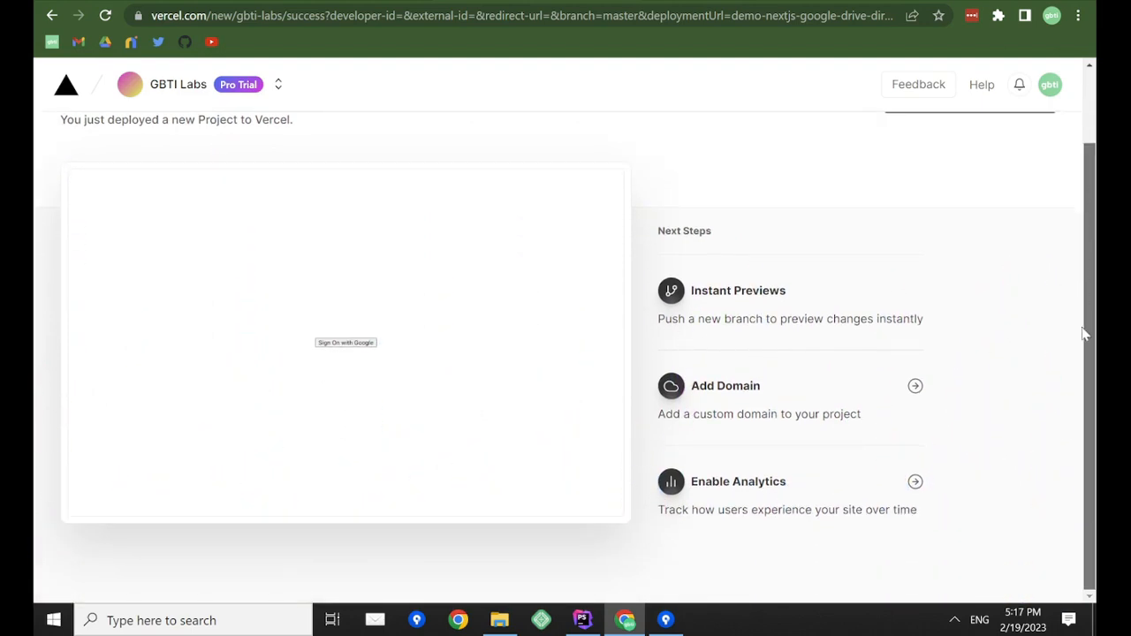
left_click_drag(1089, 249, 1091, 204)
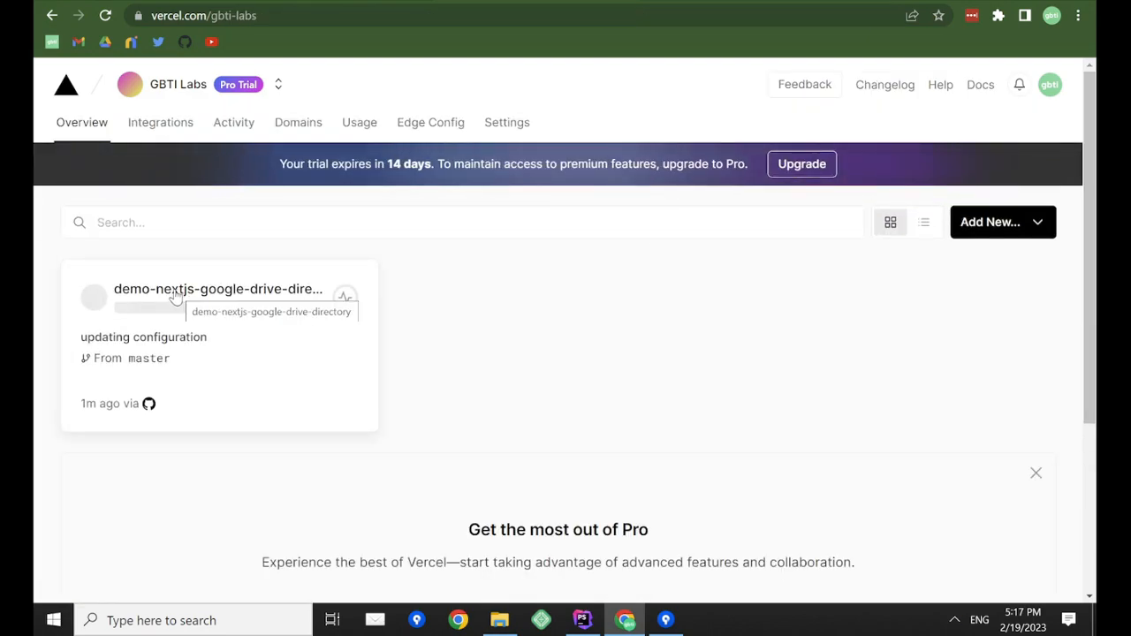
left_click(175, 297)
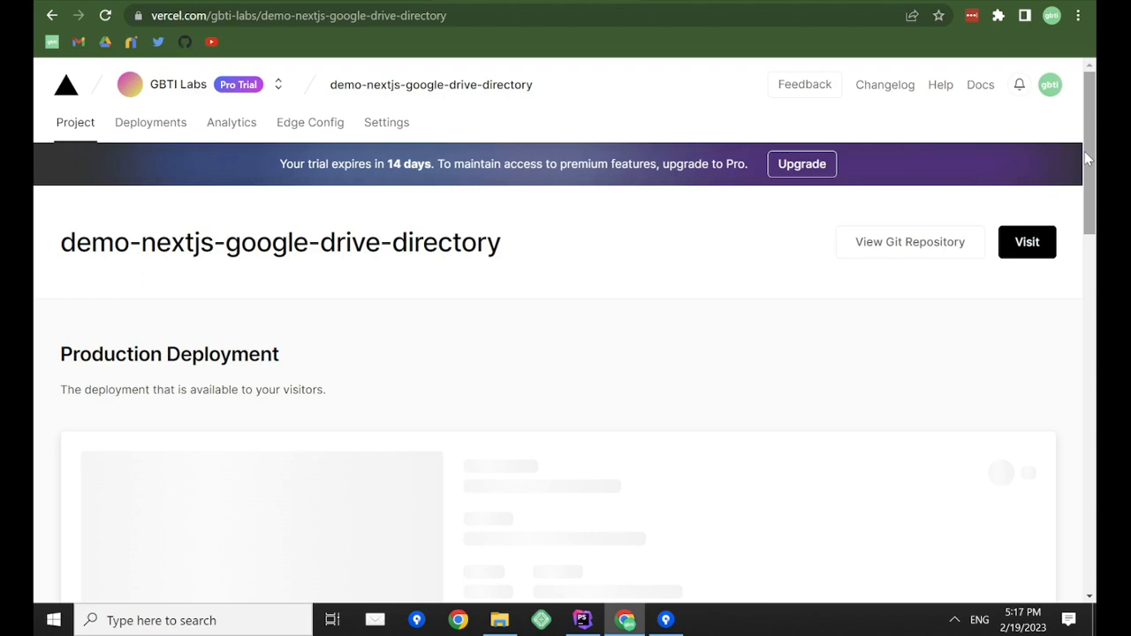
left_click_drag(1084, 151, 1087, 228)
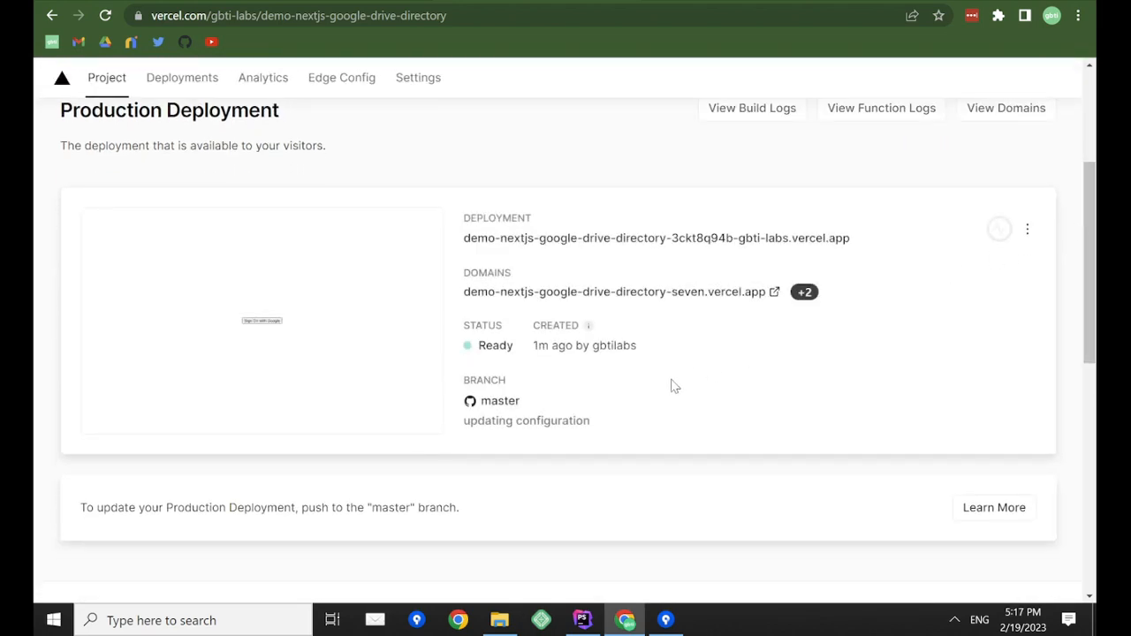
right_click(748, 297)
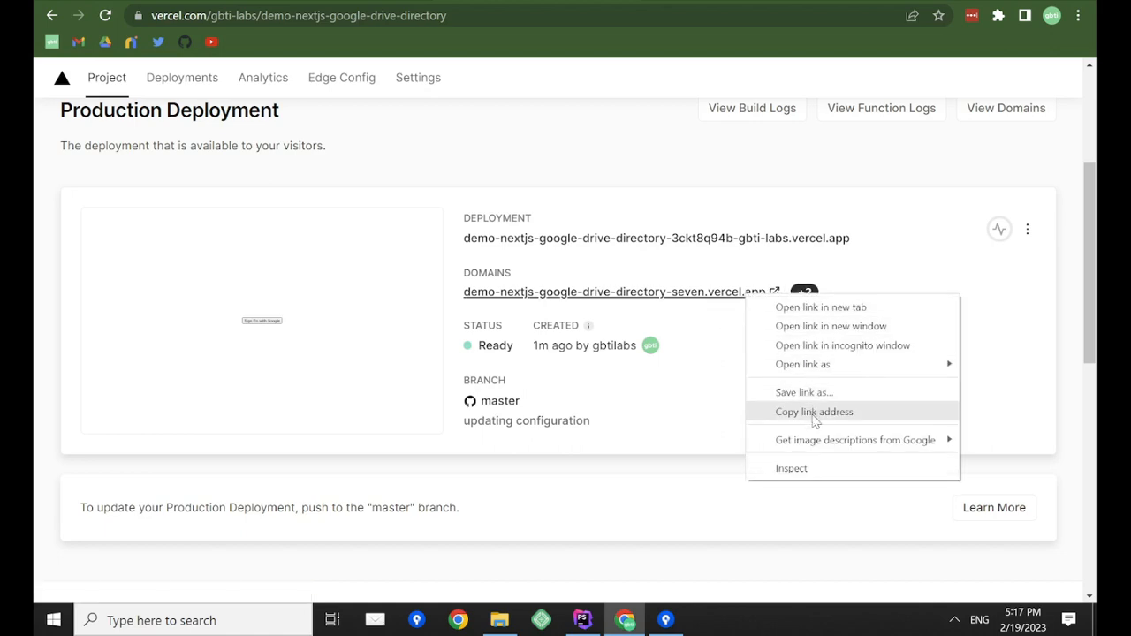
left_click(814, 414)
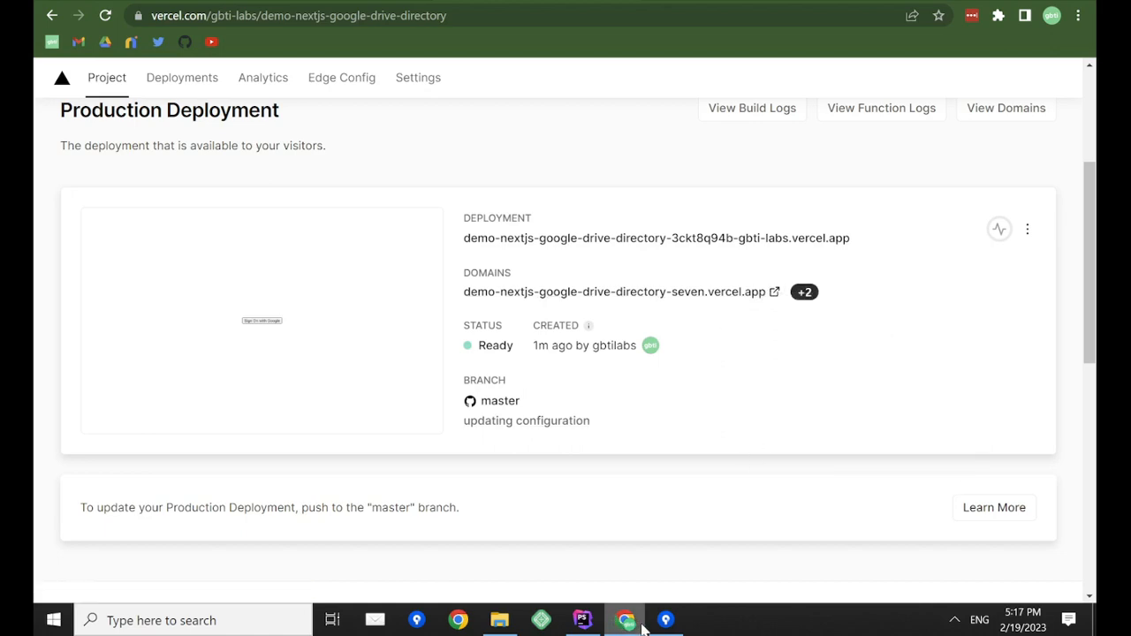
left_click(582, 620)
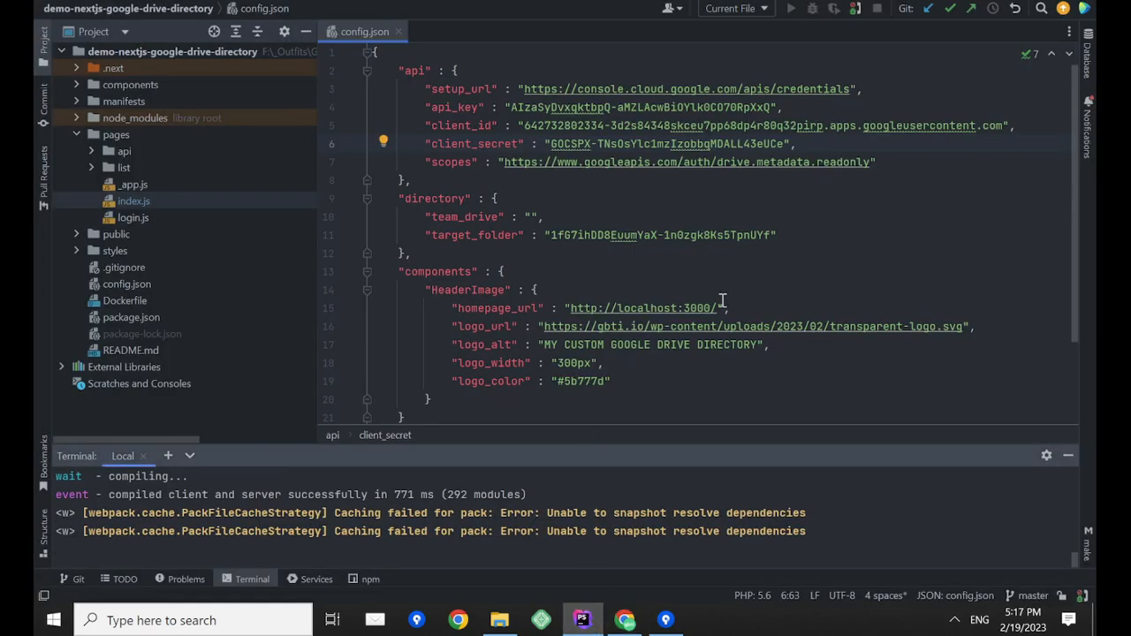
left_click_drag(718, 303, 570, 308)
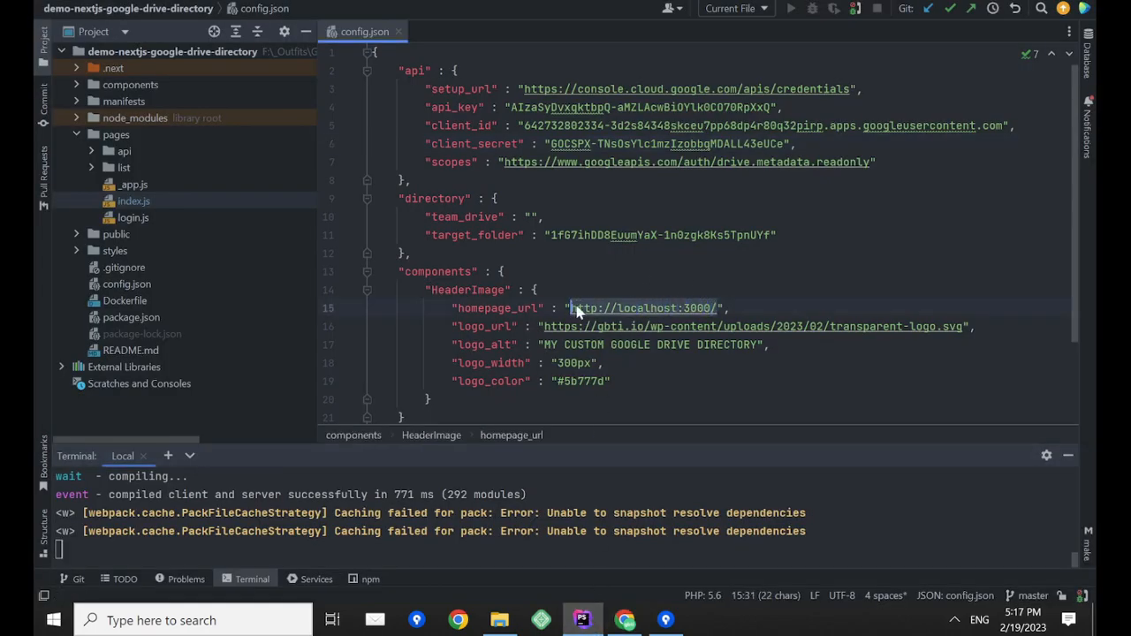
key("ctrl+v")
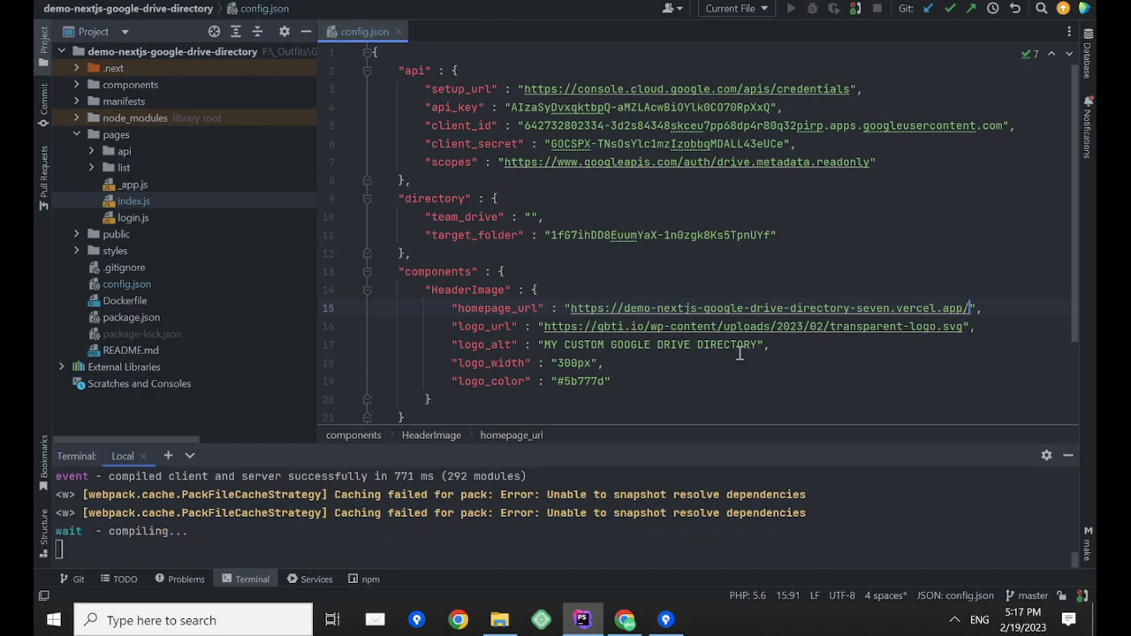
left_click(624, 620)
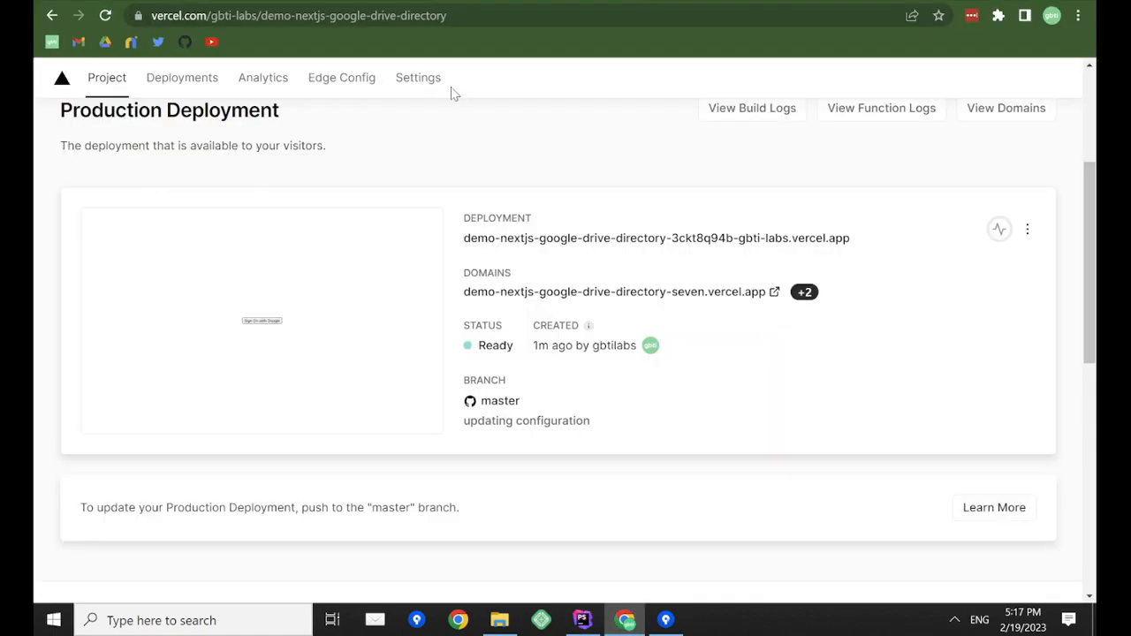
left_click(744, 0)
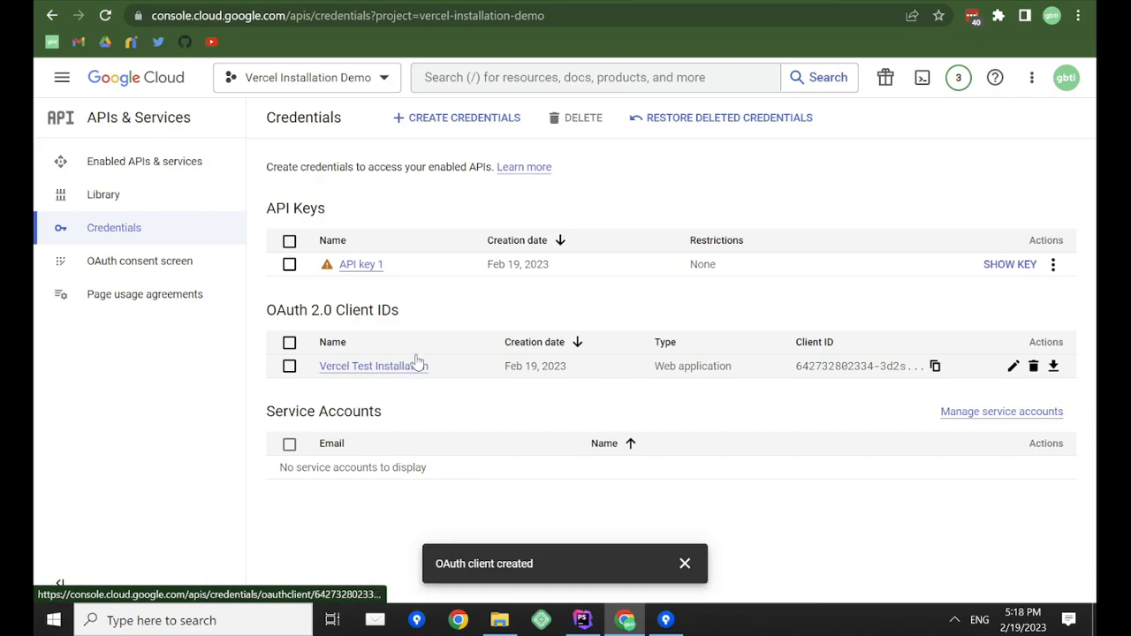
left_click(411, 366)
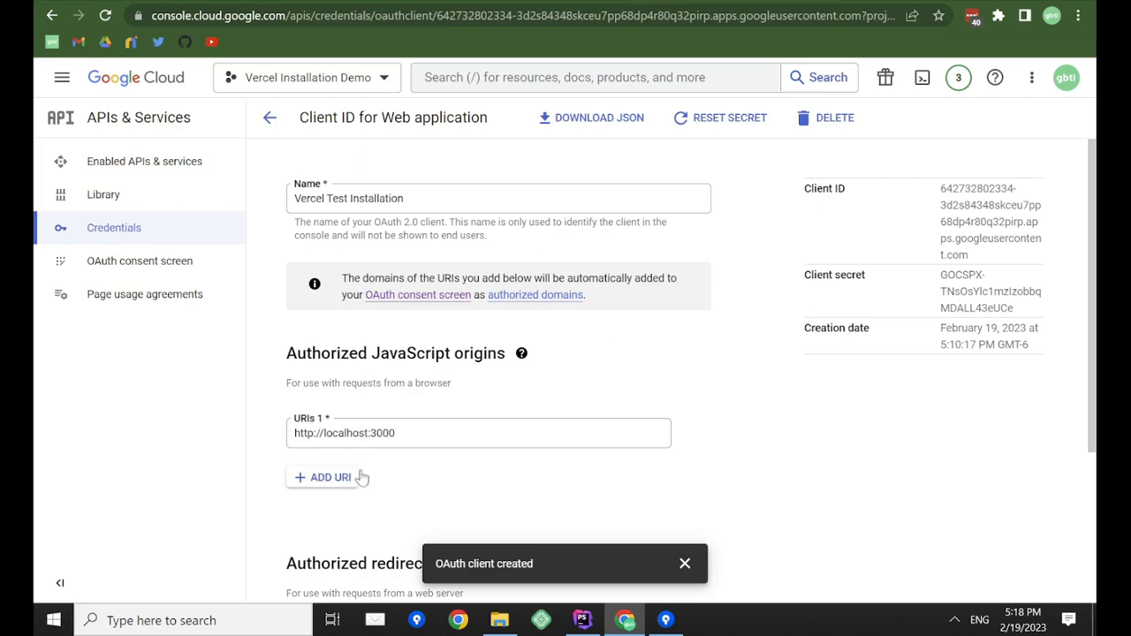
left_click(330, 477)
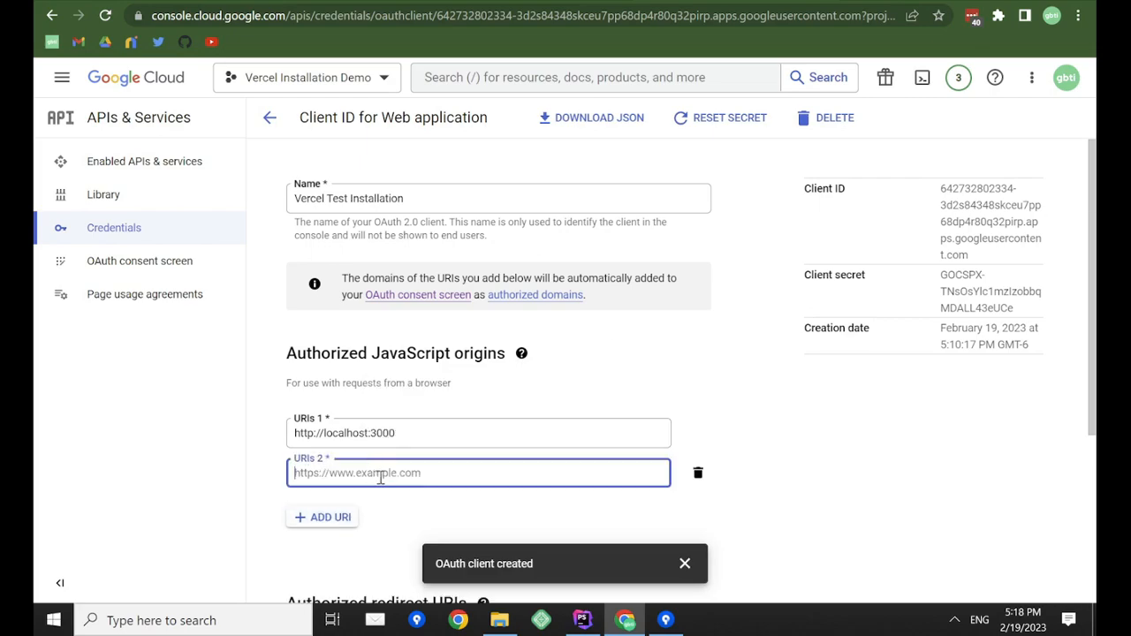
key("ctrl+v")
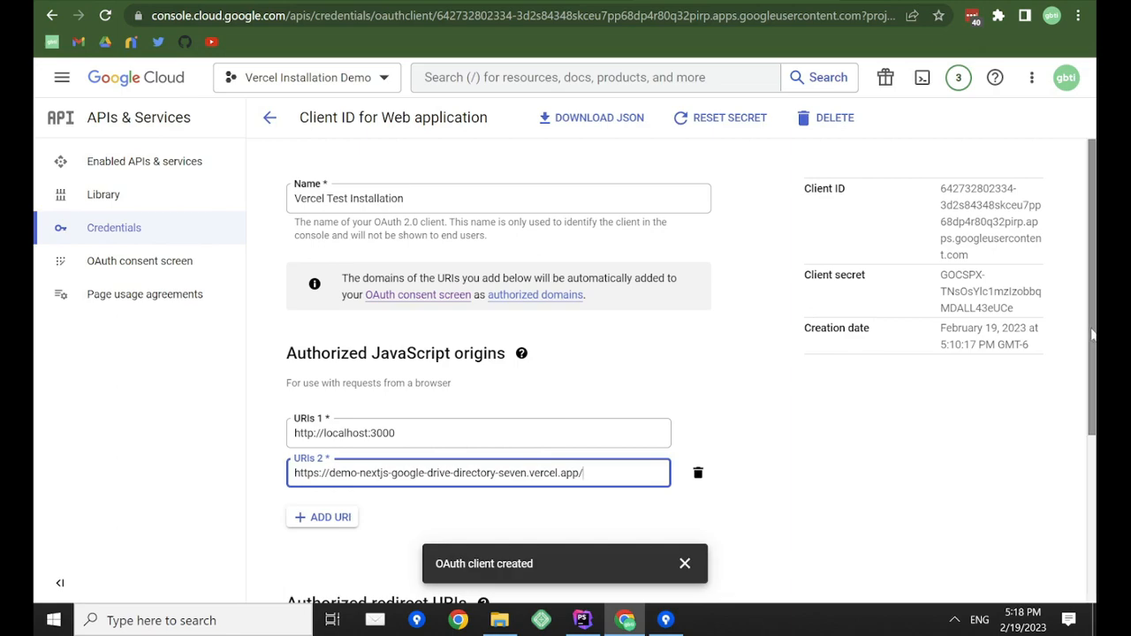
scroll(1069, 449, "down", 3)
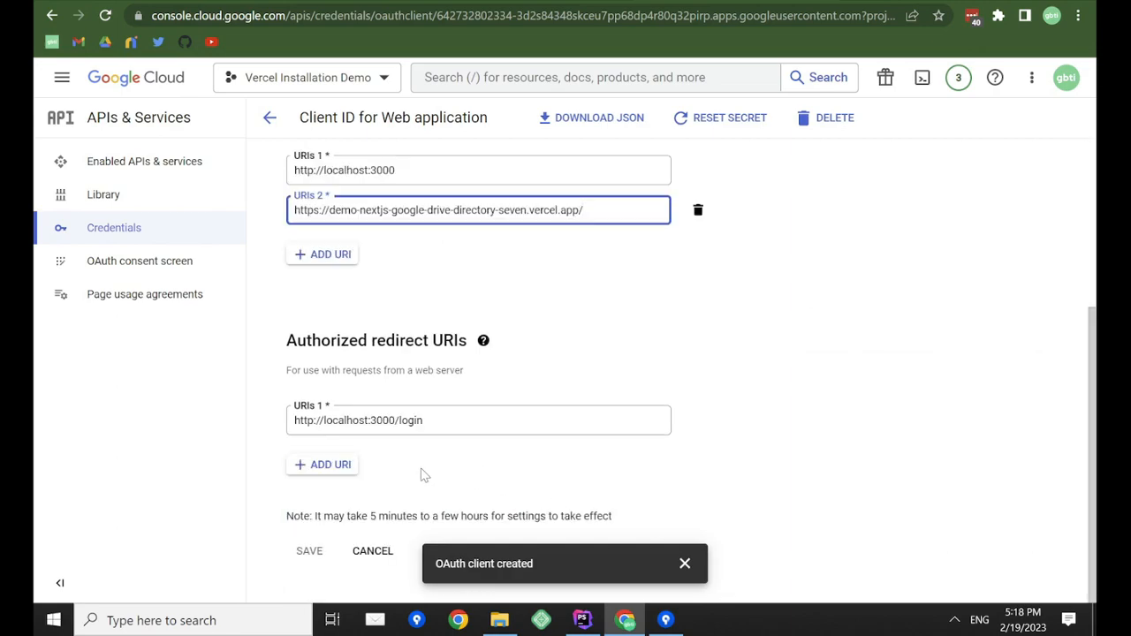
left_click(303, 466)
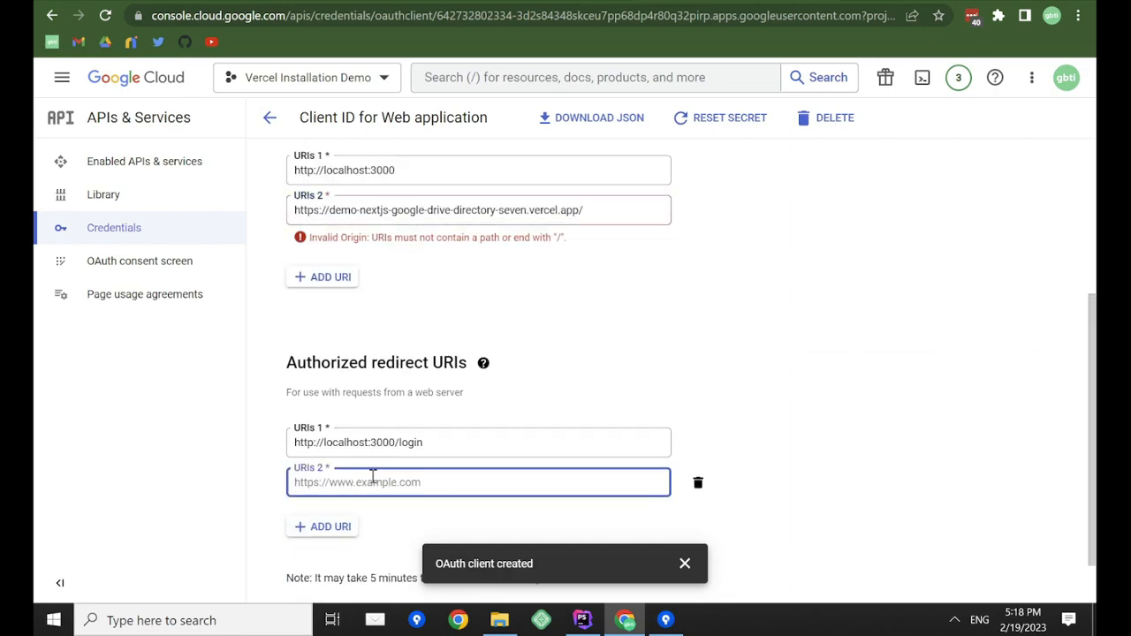
key("ctrl+v")
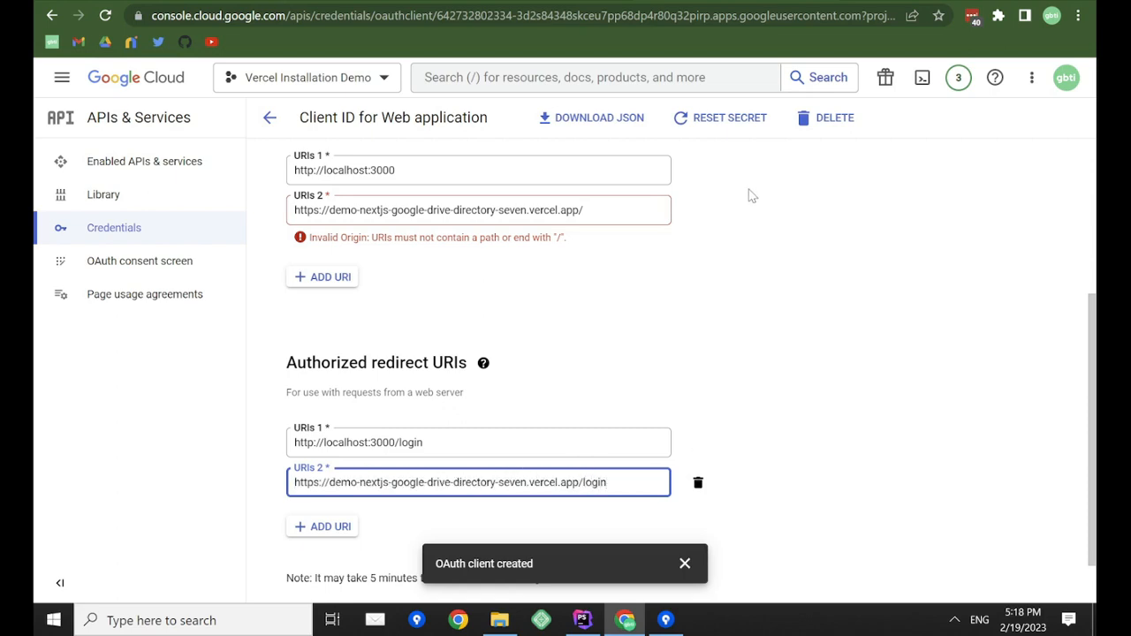
Remove the trailing slash from the second JavaScript origin and save the OAuth client.
left_click(596, 209)
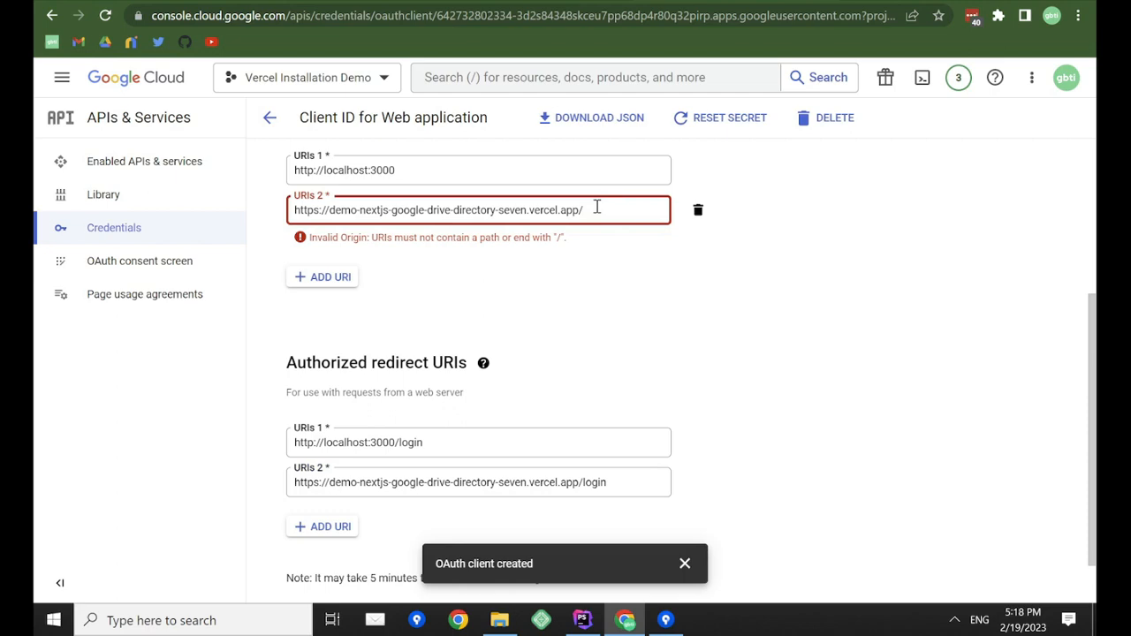
key("BackSpace")
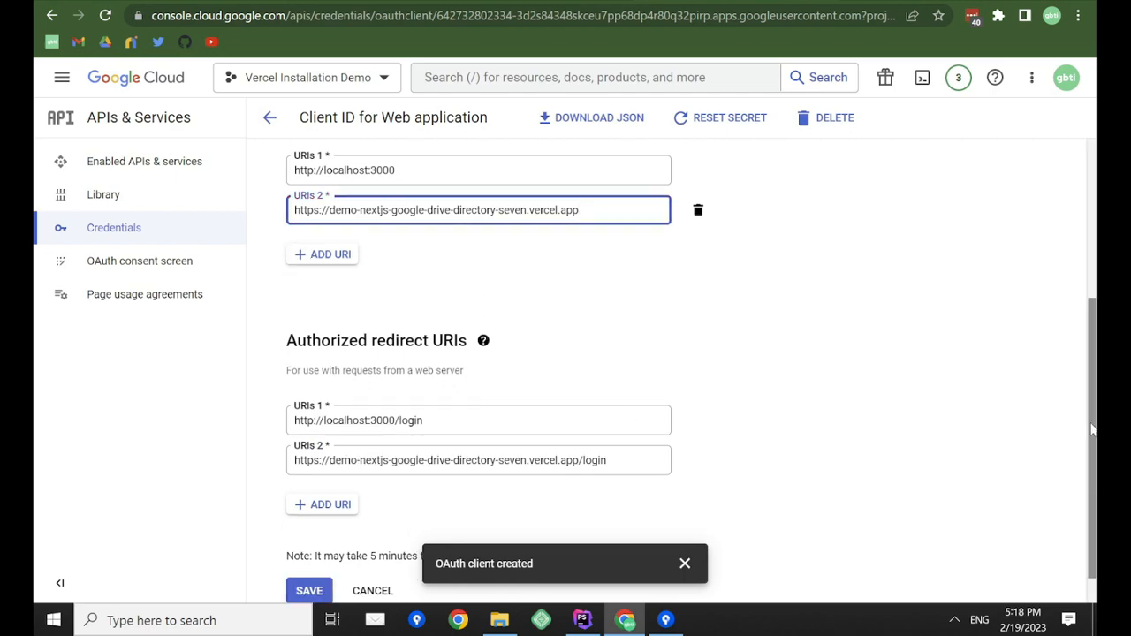
left_click(309, 591)
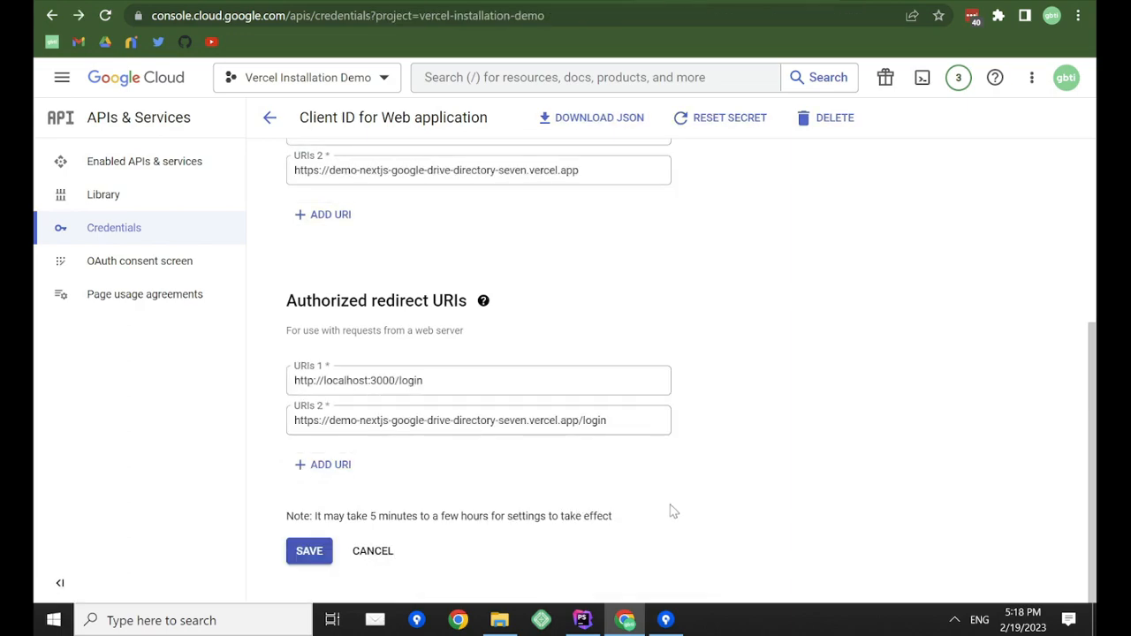
Switch to Sourcetree, stage config.json and commit it with the message "Adding support for Vercel deployment", pushing immediately to origin/master.
left_click(666, 620)
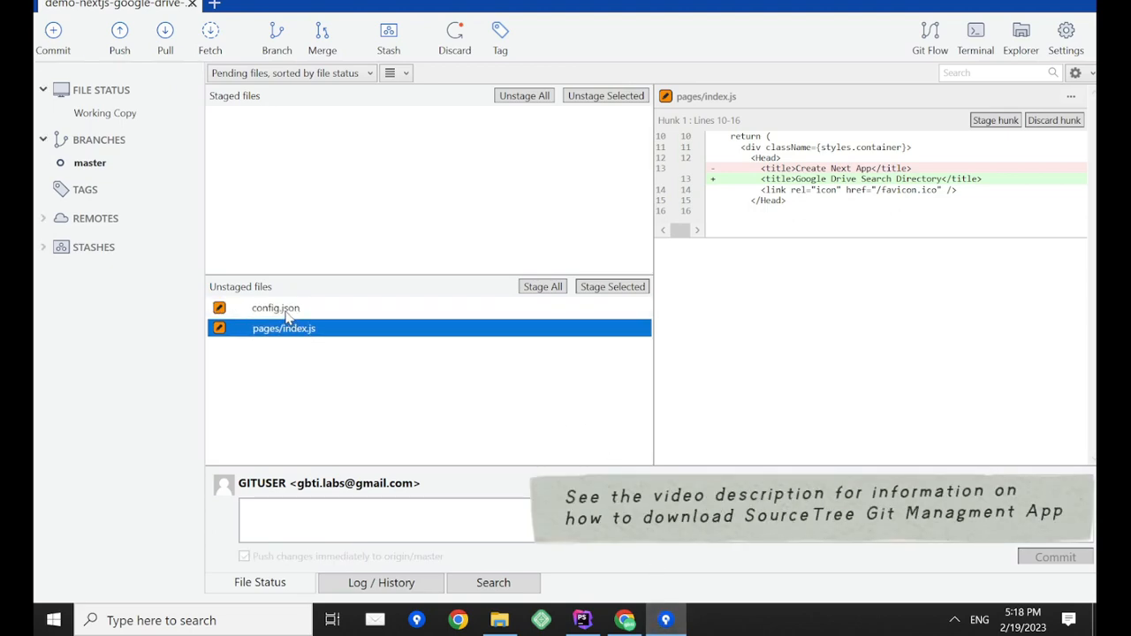
left_click(285, 312)
left_click(318, 515)
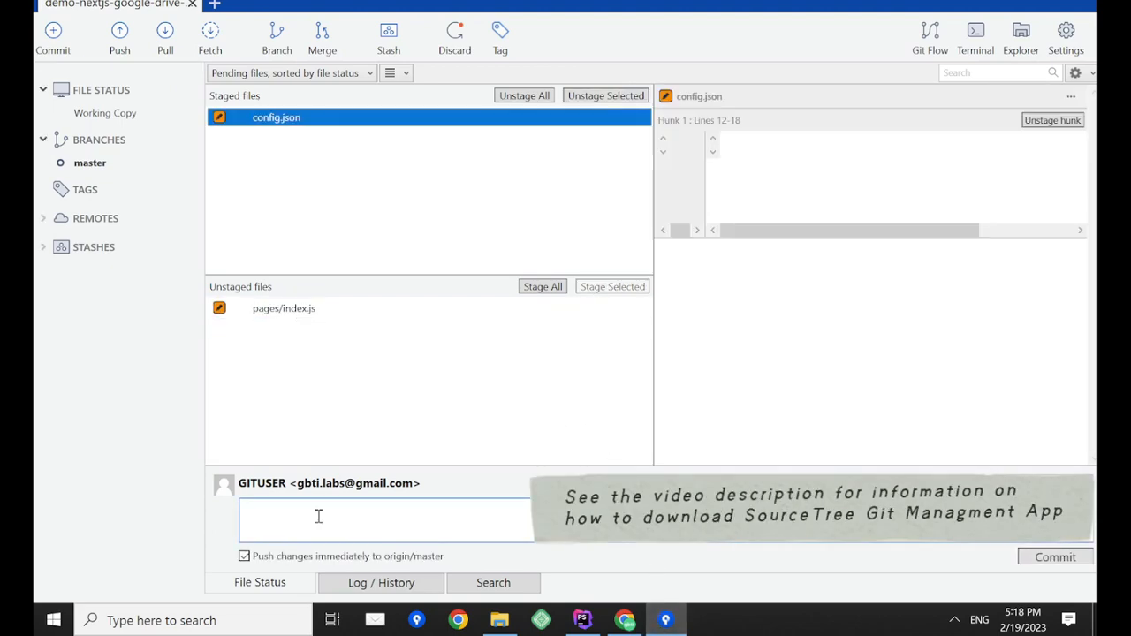
type("Adding su")
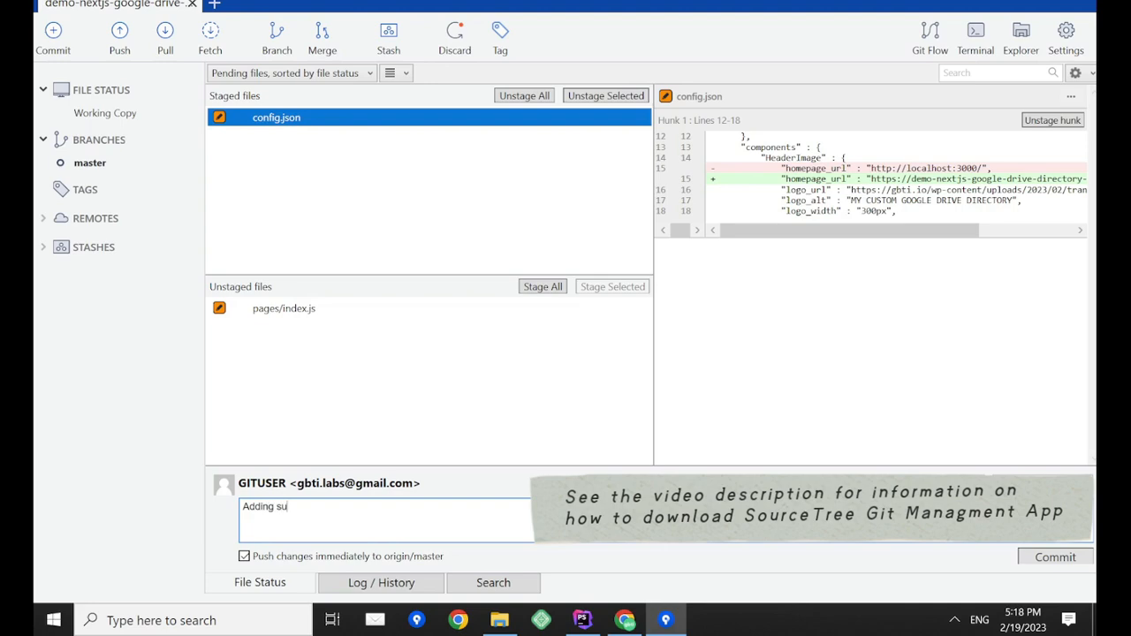
type("pport for Vercel deployment")
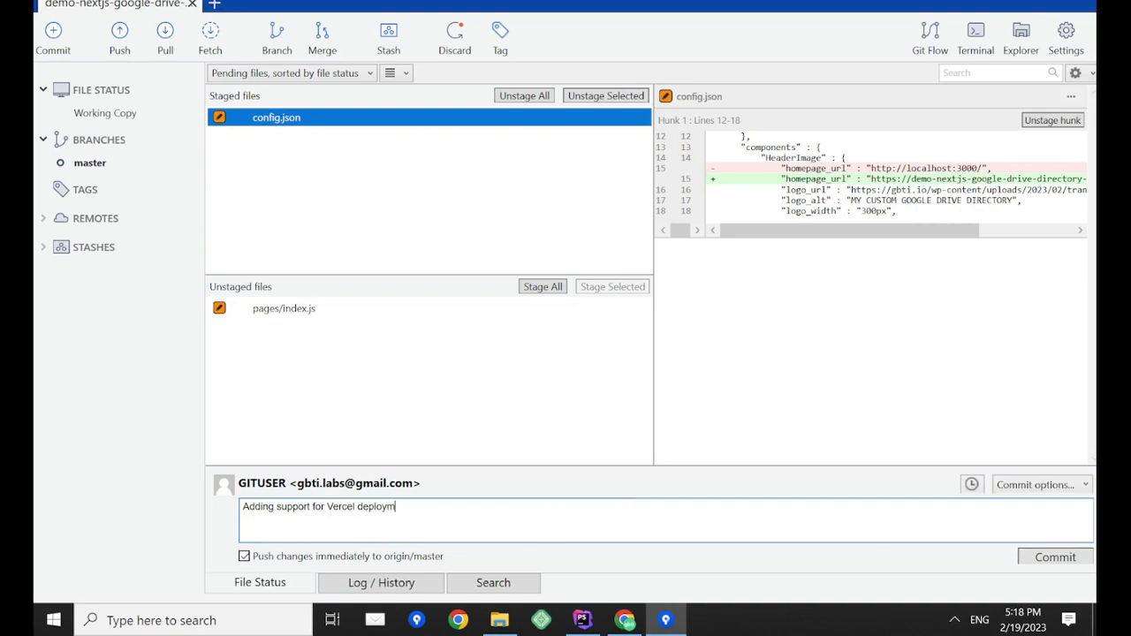
left_click(1053, 558)
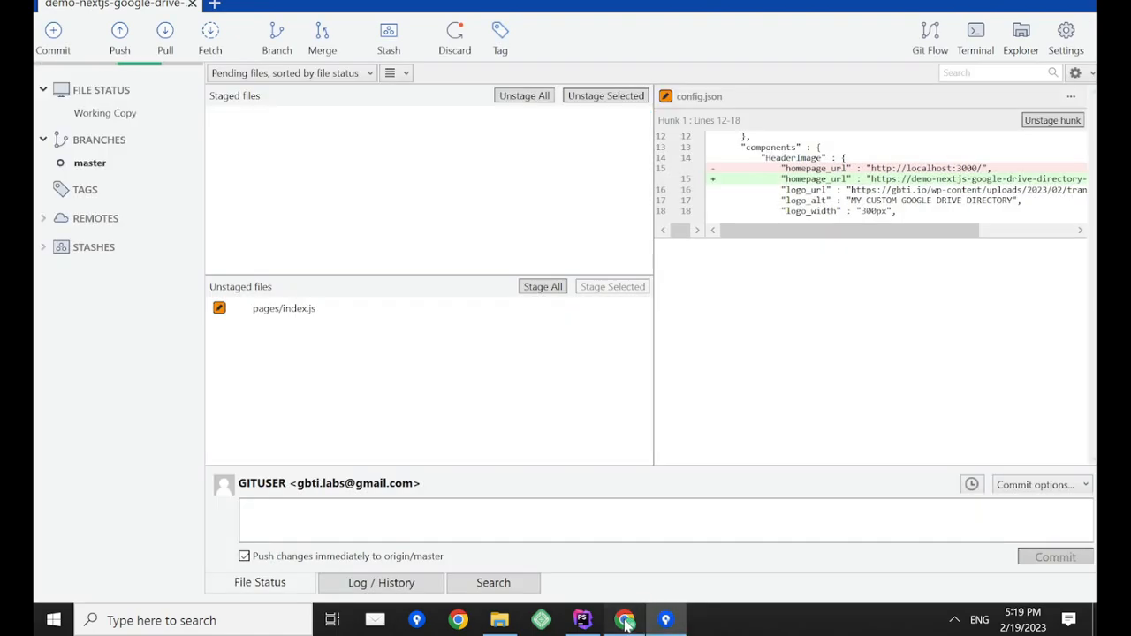
Check the project's deployments in Vercel, return to Sourcetree and push the master branch with all tags to origin.
left_click(624, 621)
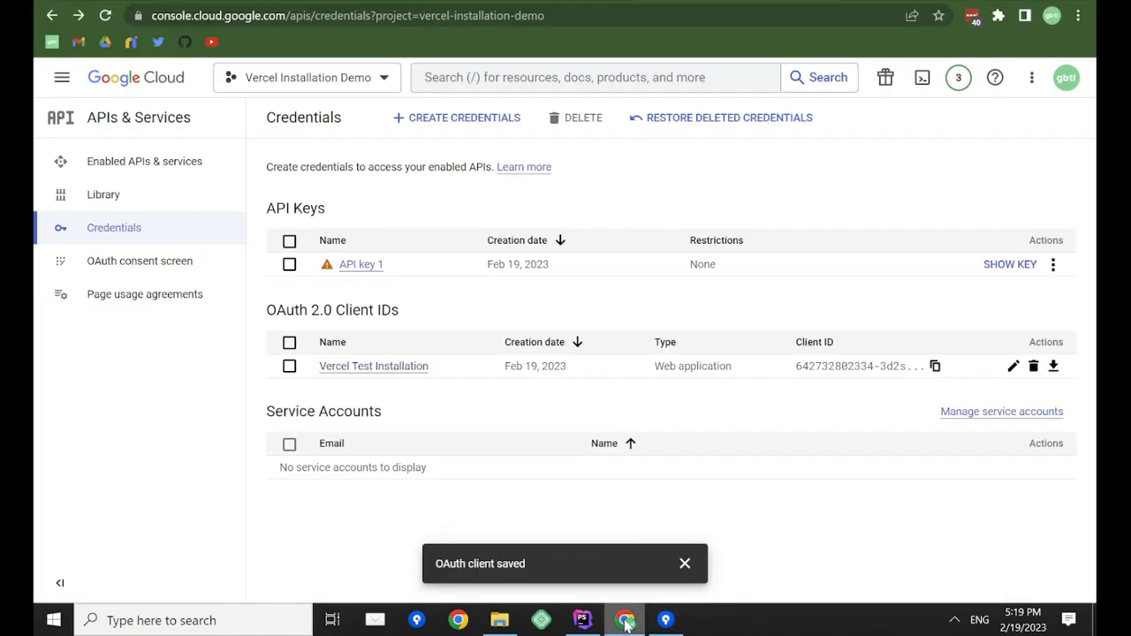
left_click(505, 3)
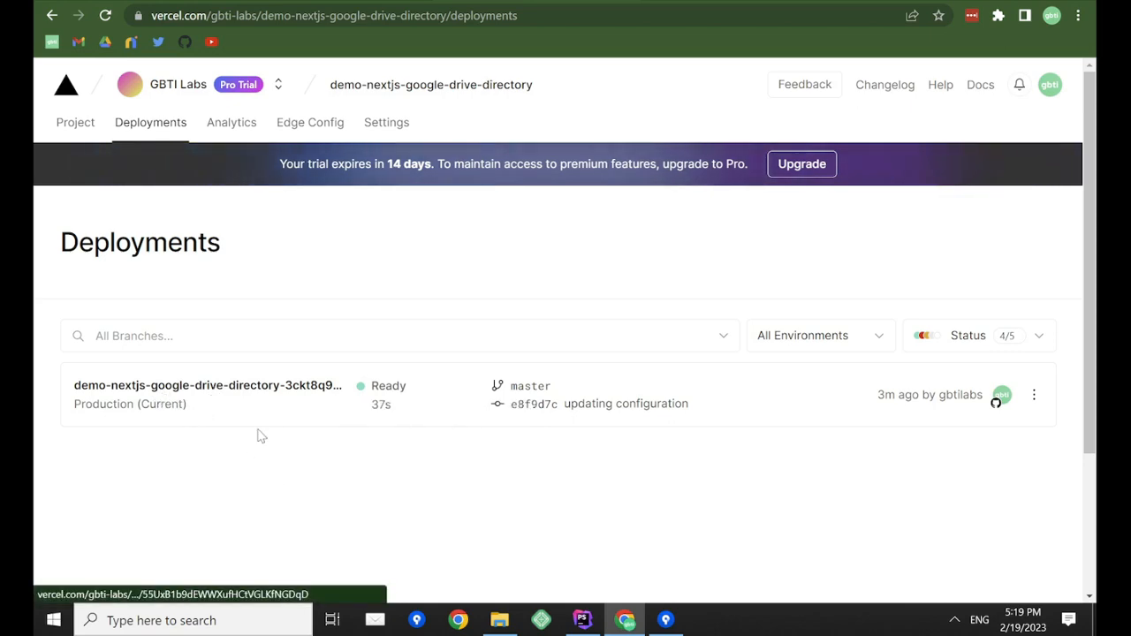
left_click(665, 619)
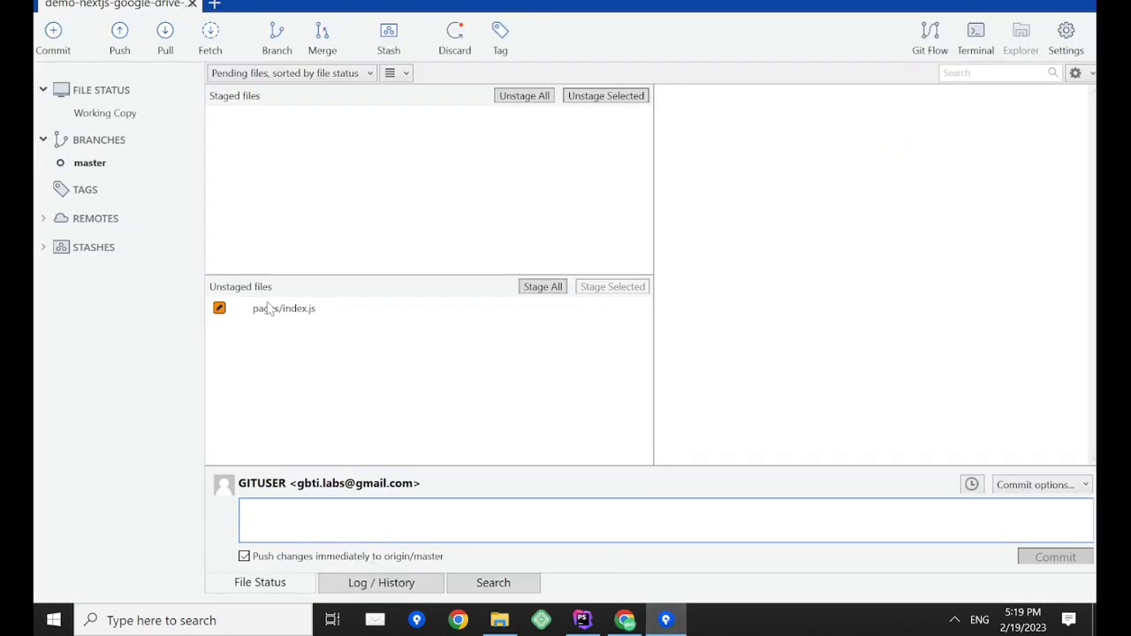
left_click(120, 39)
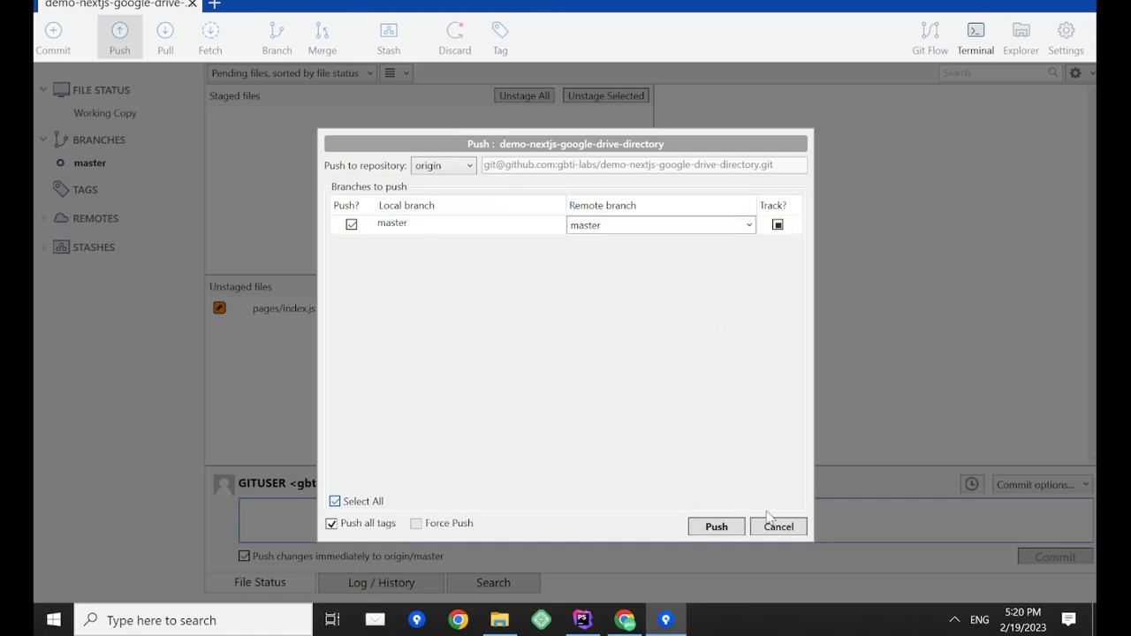
left_click(730, 533)
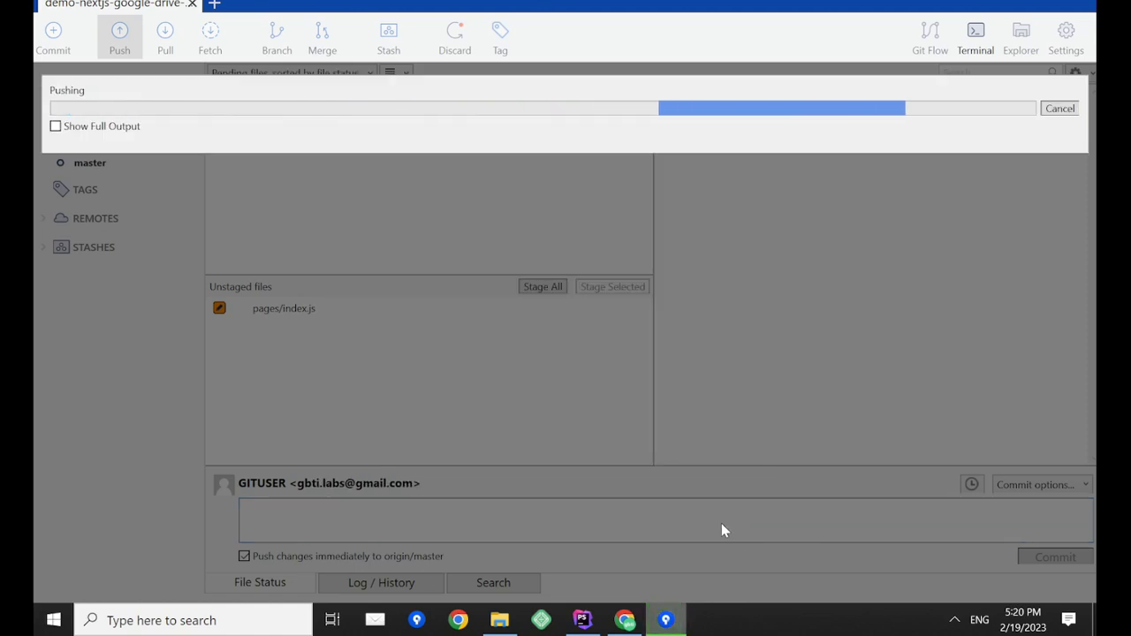
Switch to Chrome, check the Vercel deployments and inspect the check status of the latest commit in the GitHub repository.
left_click(625, 619)
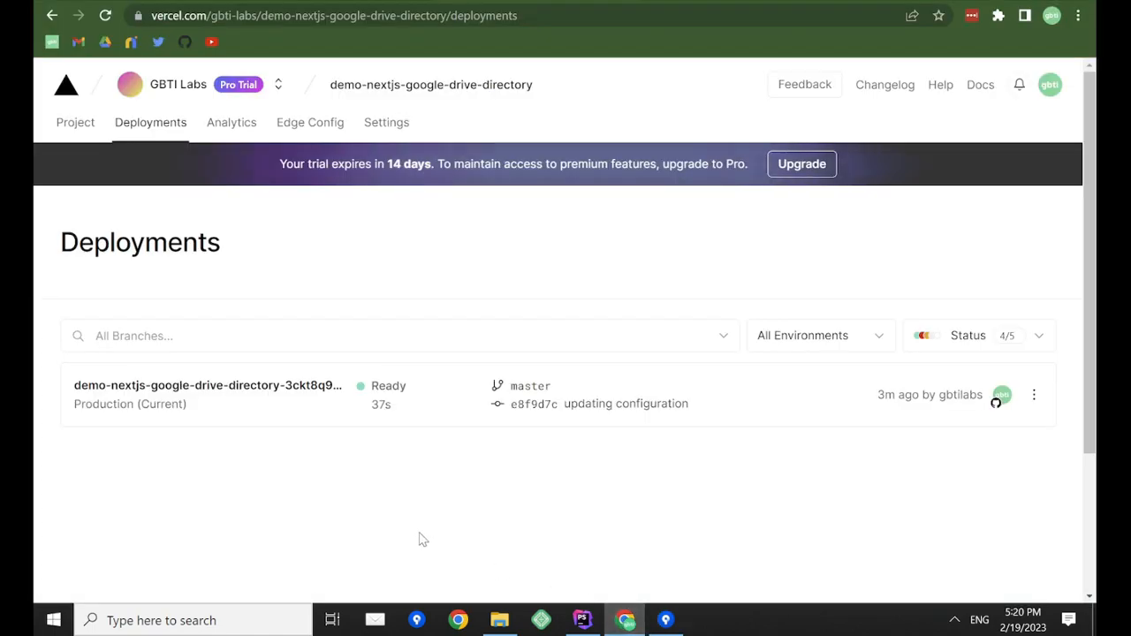
left_click(178, 133)
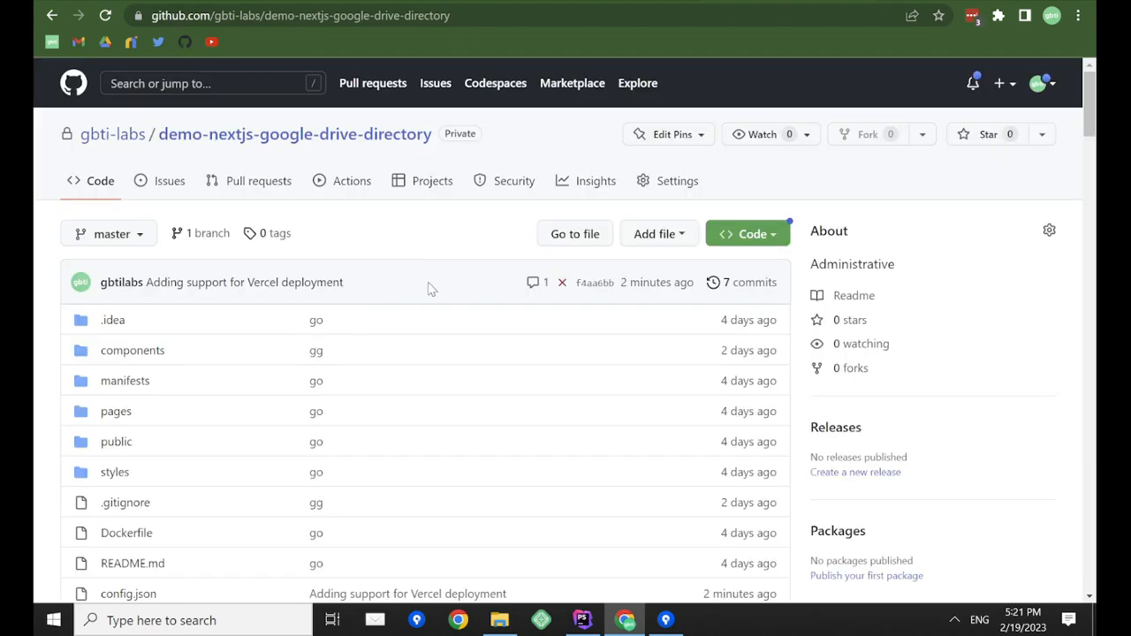
left_click(561, 286)
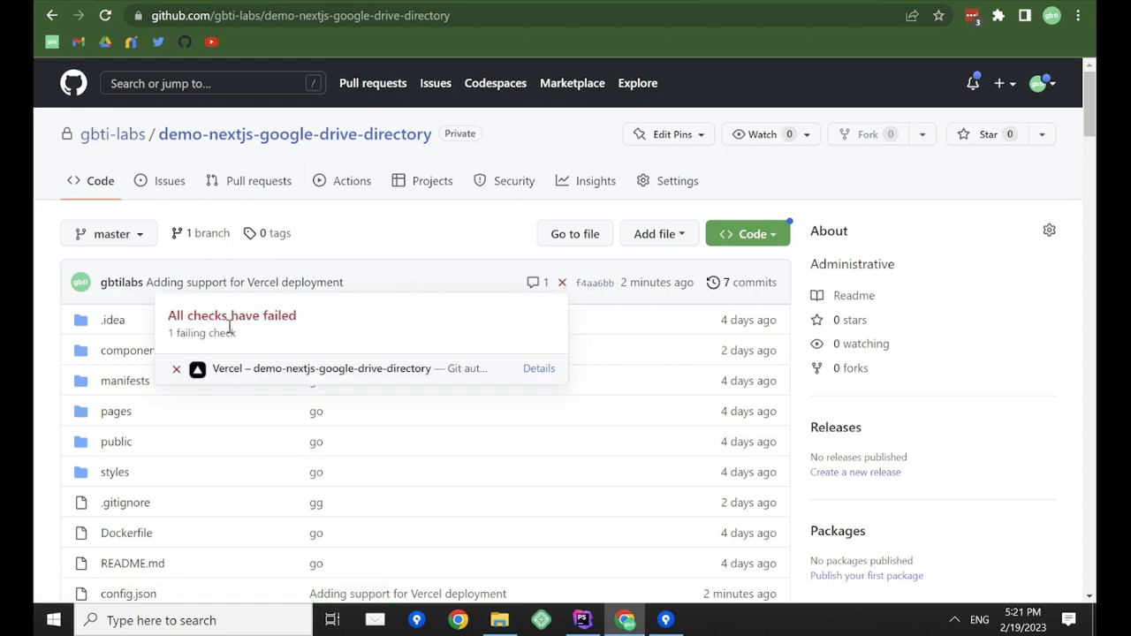
Open the Vercel check's details, log in to Vercel and connect the GitHub account to request team access.
left_click(537, 369)
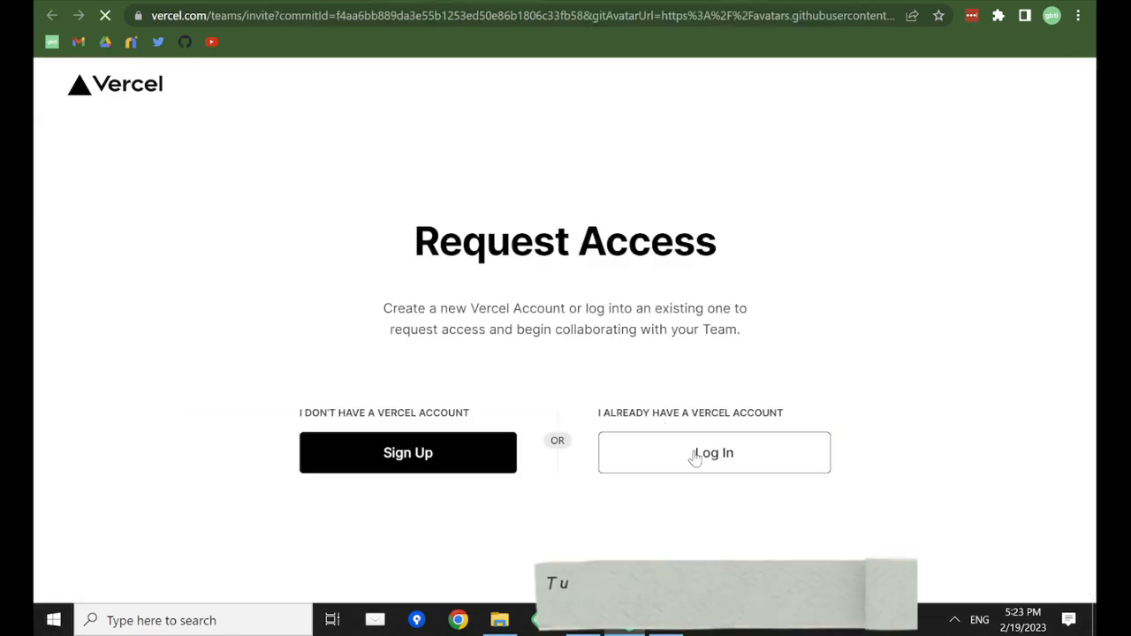
left_click(667, 451)
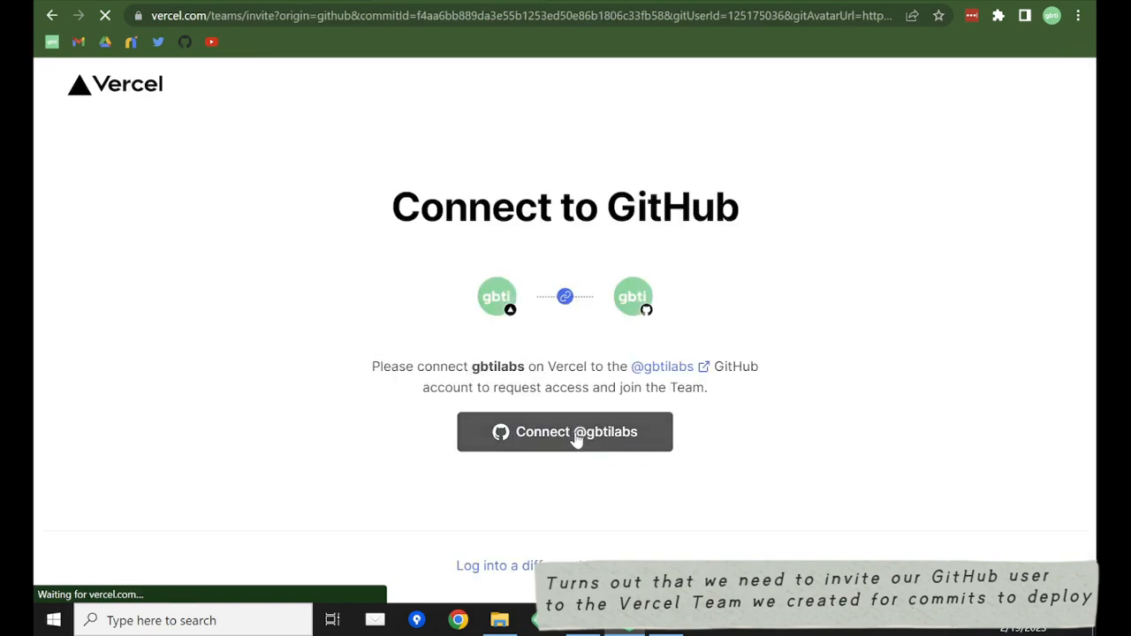
left_click(576, 438)
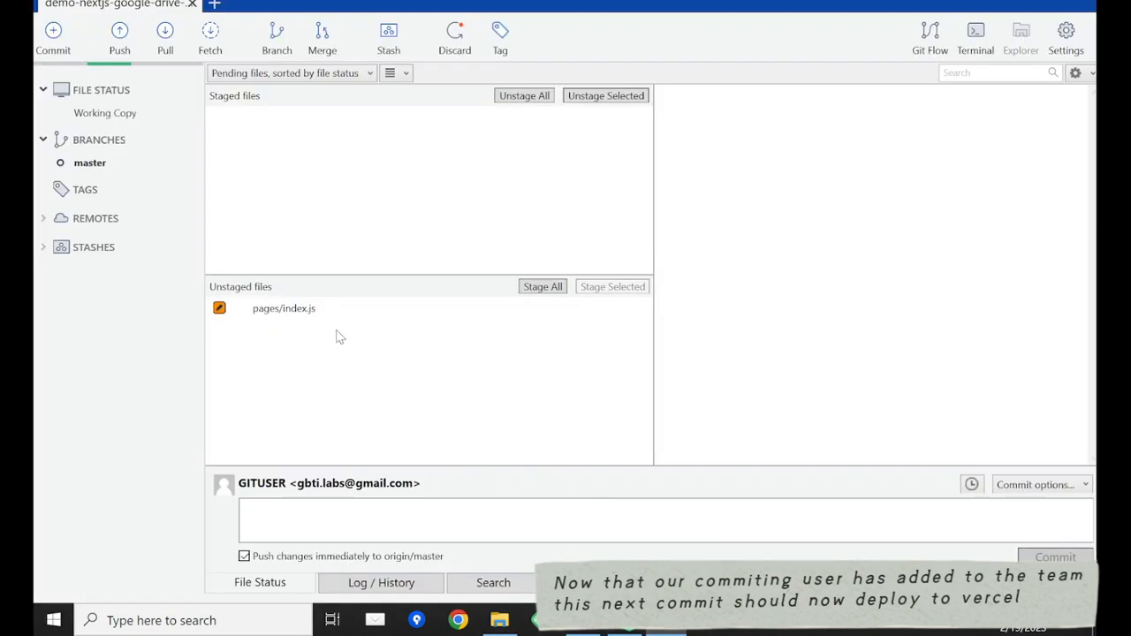
In Sourcetree, stage pages/index.js and commit it with the message "Updating application title", pushing immediately to origin/master.
left_click(308, 313)
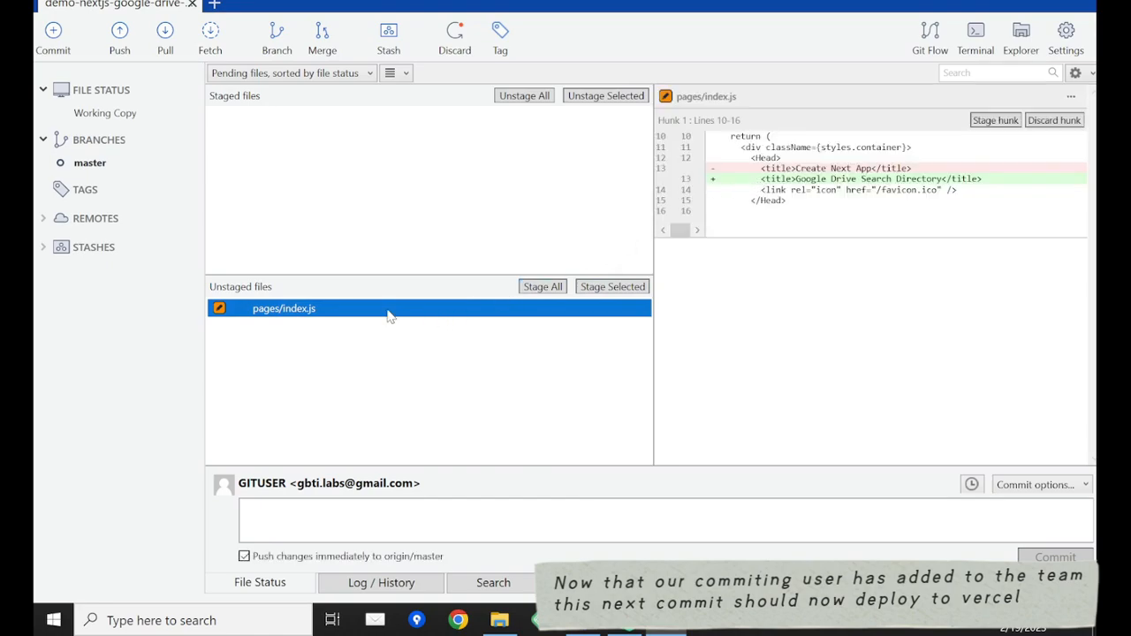
left_click_drag(395, 247, 392, 244)
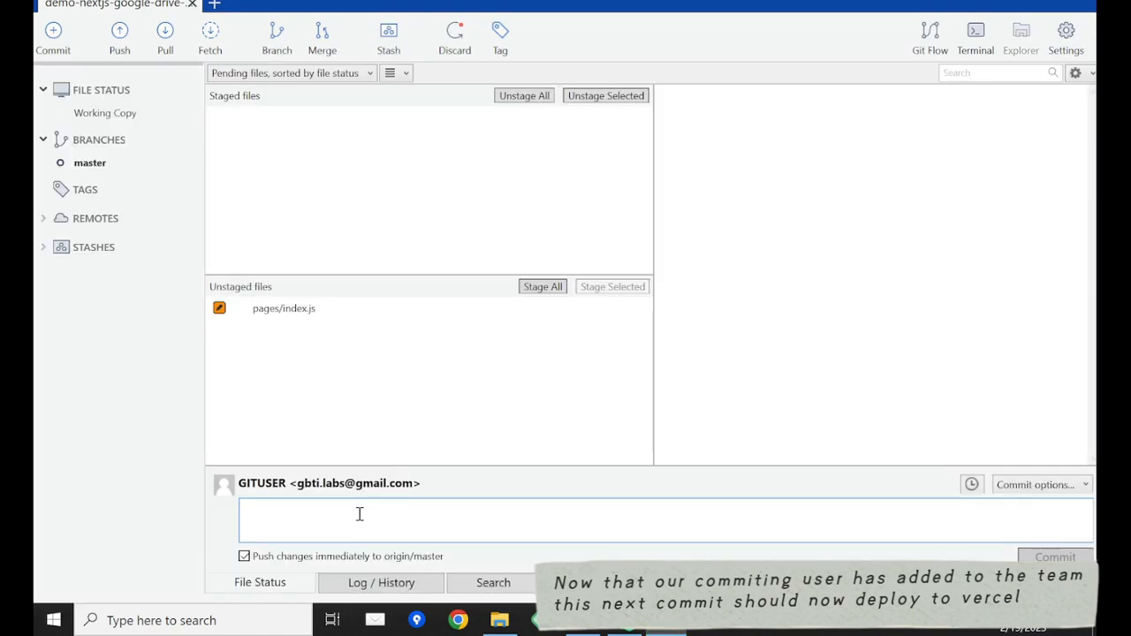
left_click(359, 514)
type("Up")
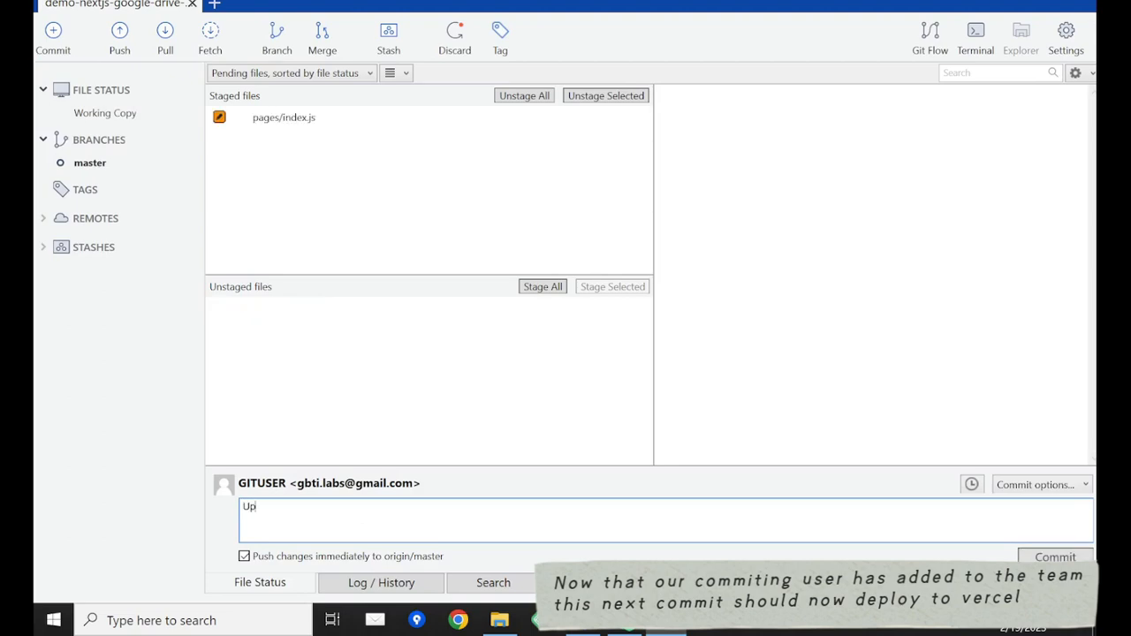
type("dating do")
type("pplication title")
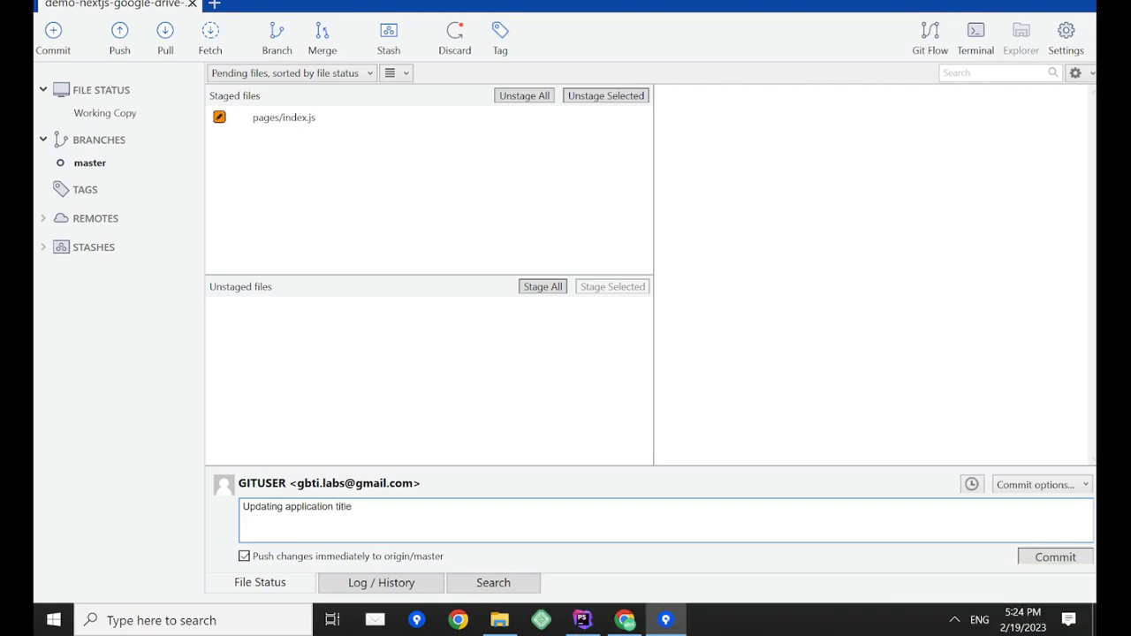
left_click(1064, 557)
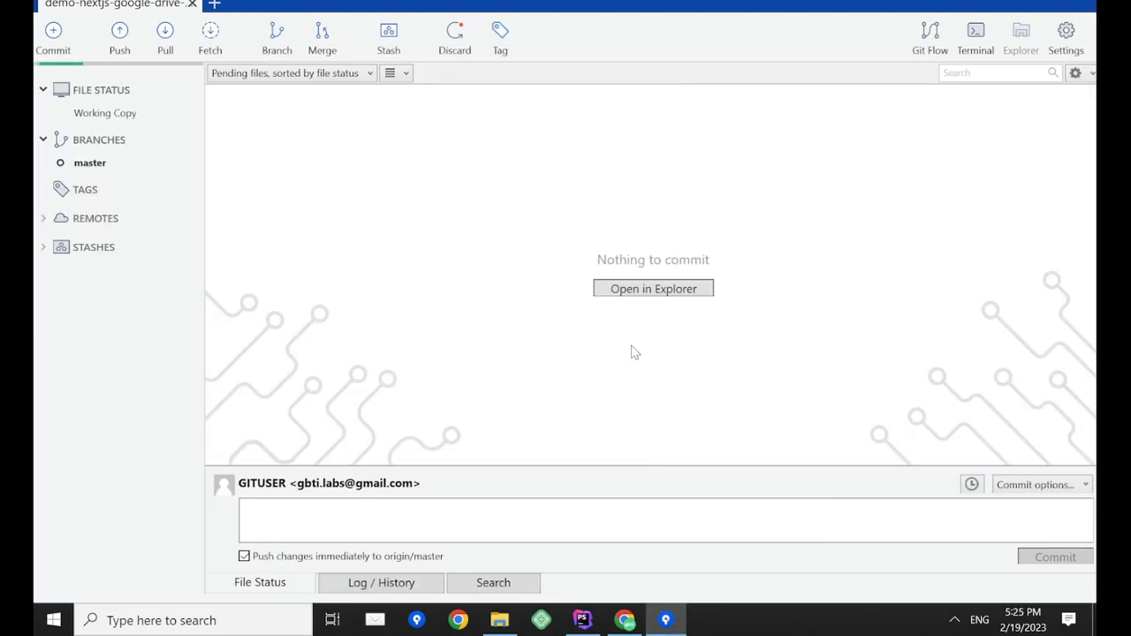
Switch to Chrome and review the production deployment's status, domains and source commit on the Vercel project page.
left_click(626, 621)
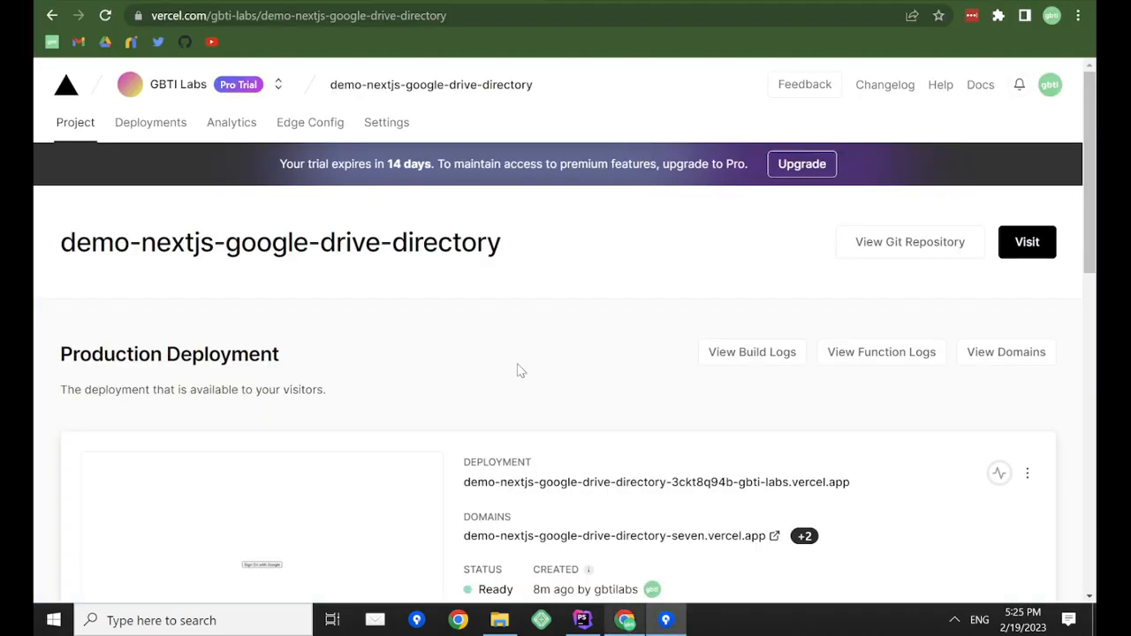
scroll(573, 442, "down", 2)
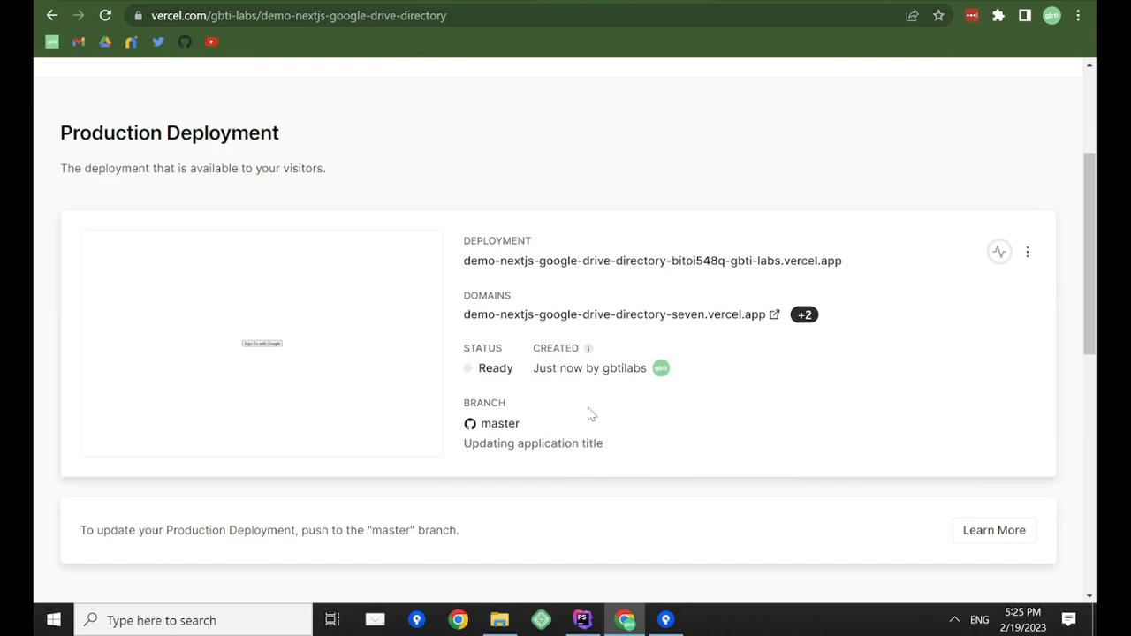
scroll(588, 398, "up", 2)
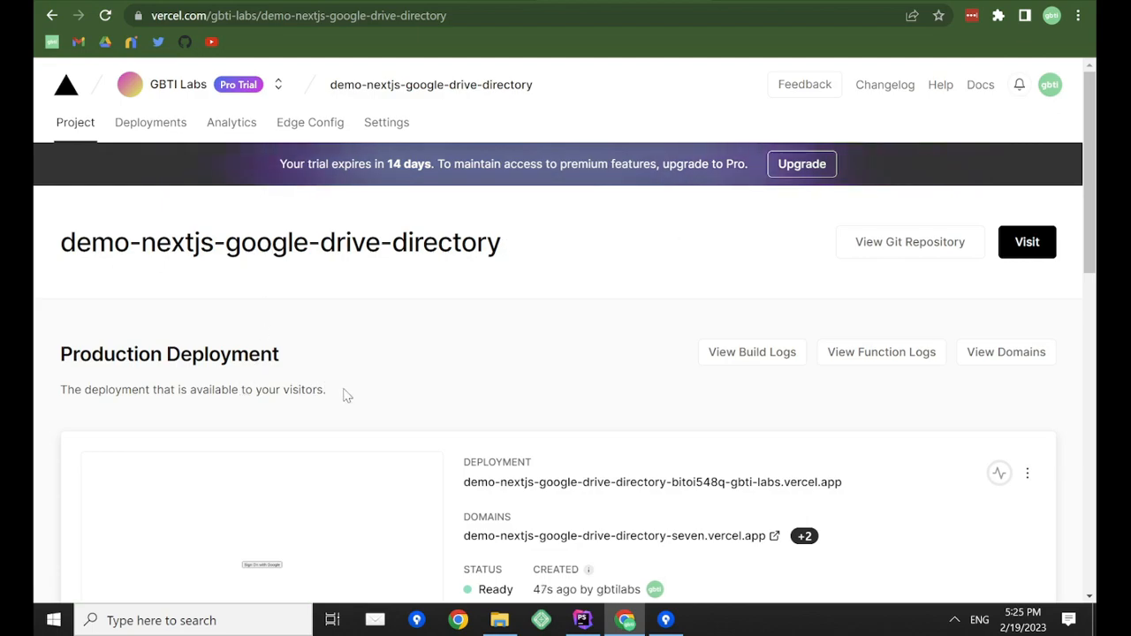
scroll(562, 371, "down", 2)
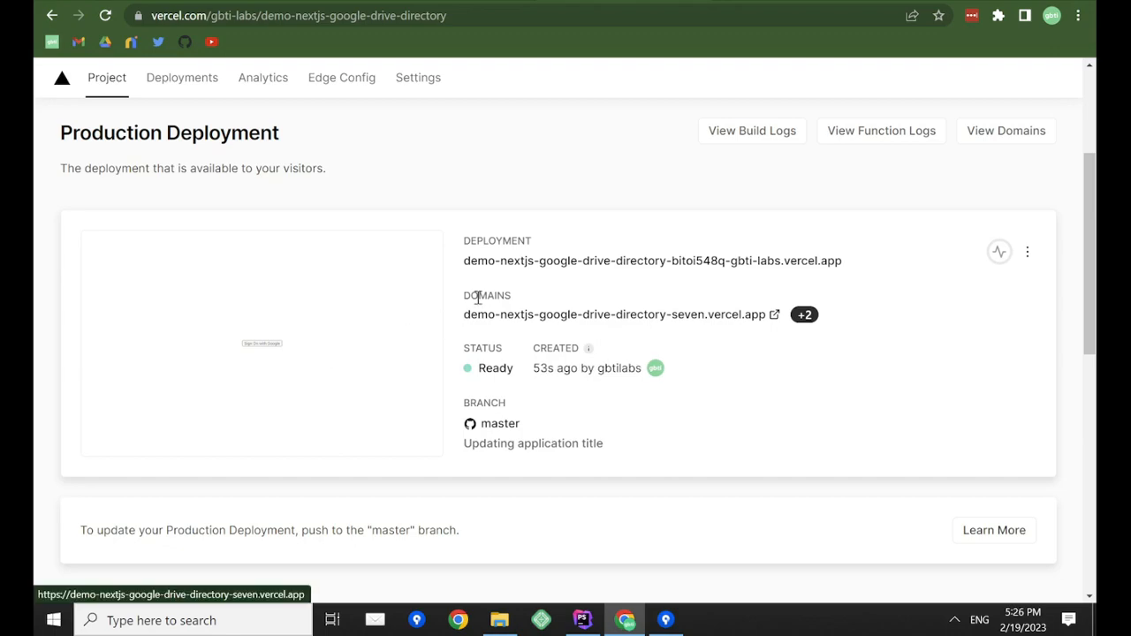
scroll(422, 335, "up", 3)
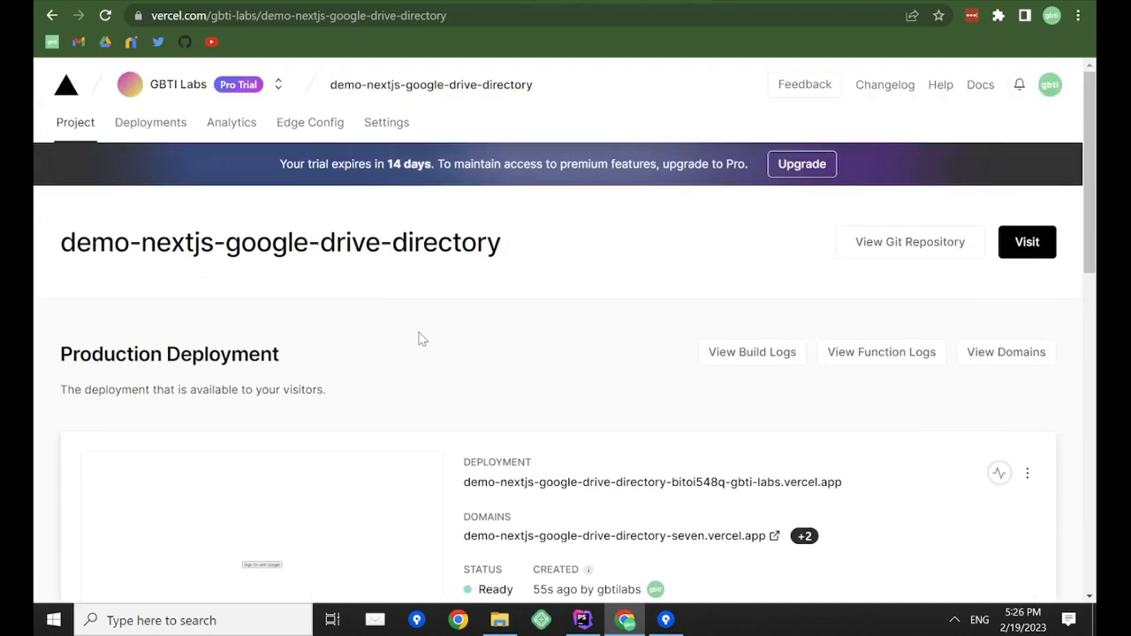
Open the "Updating application title" deployment from the Vercel deployments list and visit its demo-nextjs-google-drive-directory-seven.vercel.app domain.
left_click(141, 131)
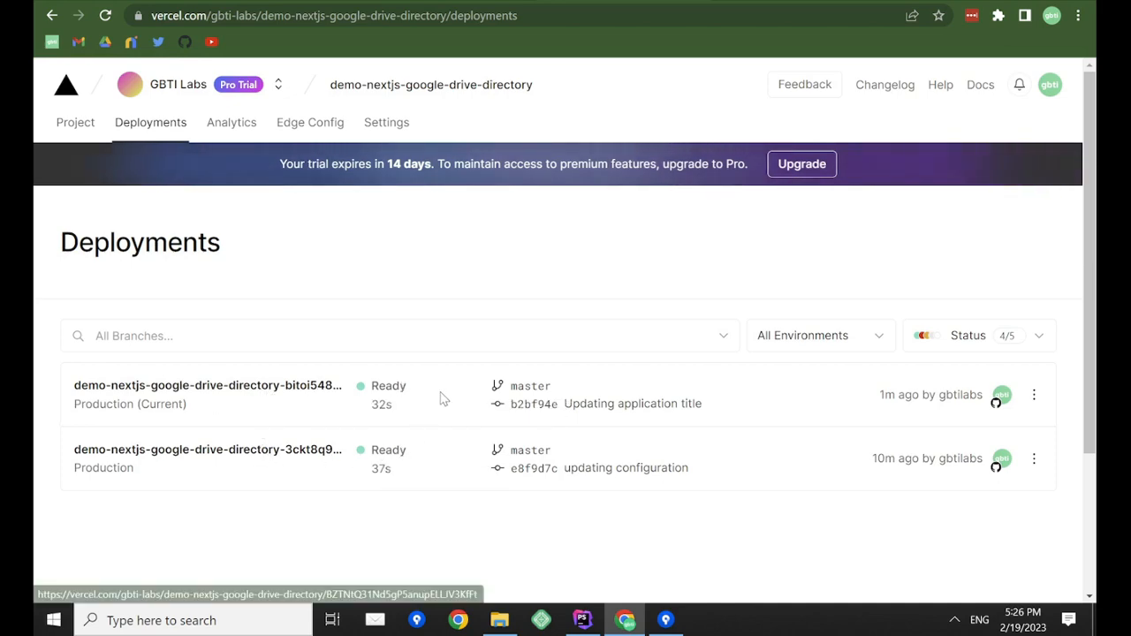
left_click(300, 390)
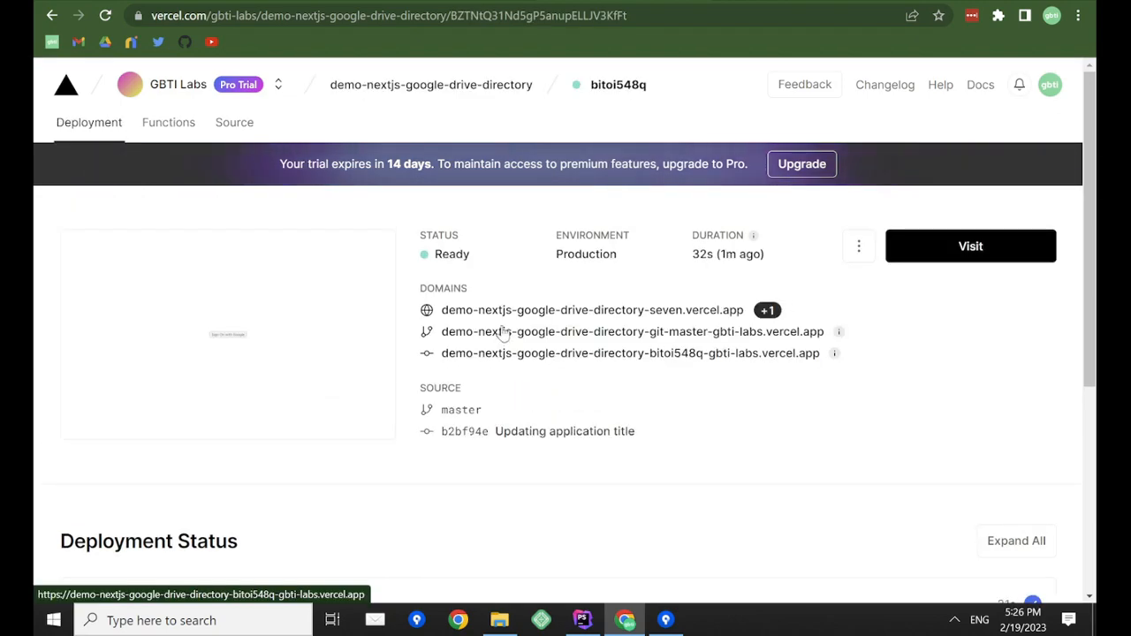
right_click(509, 316)
left_click(530, 323)
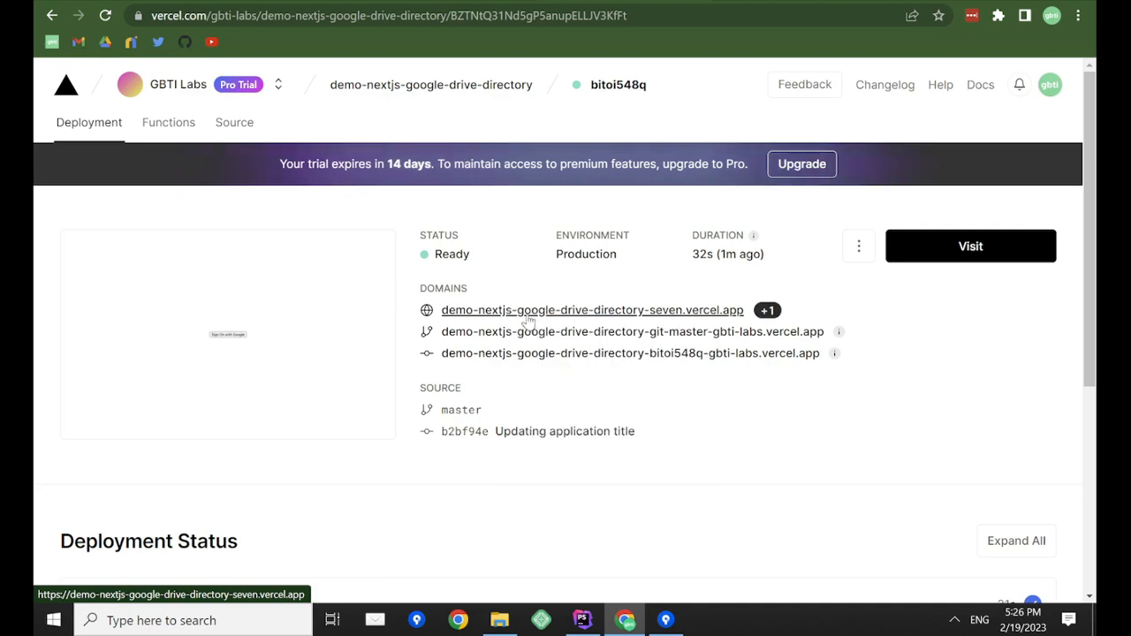
left_click(530, 310)
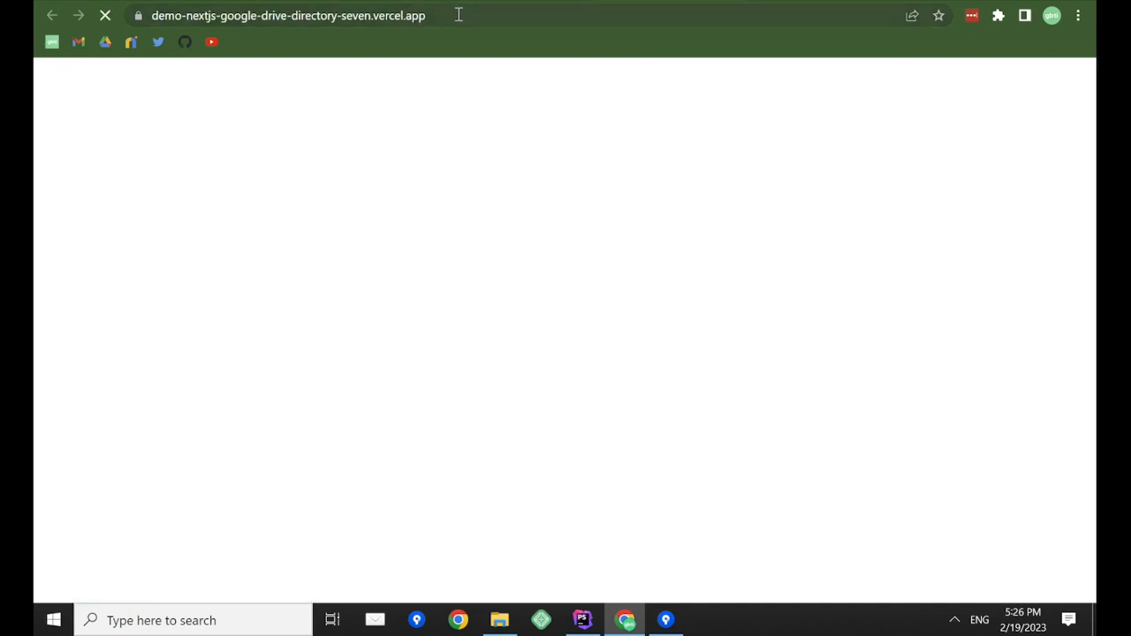
Sign in to the deployed site with the existing Google account, continue past the unverified app warning and grant the requested access.
left_click(549, 333)
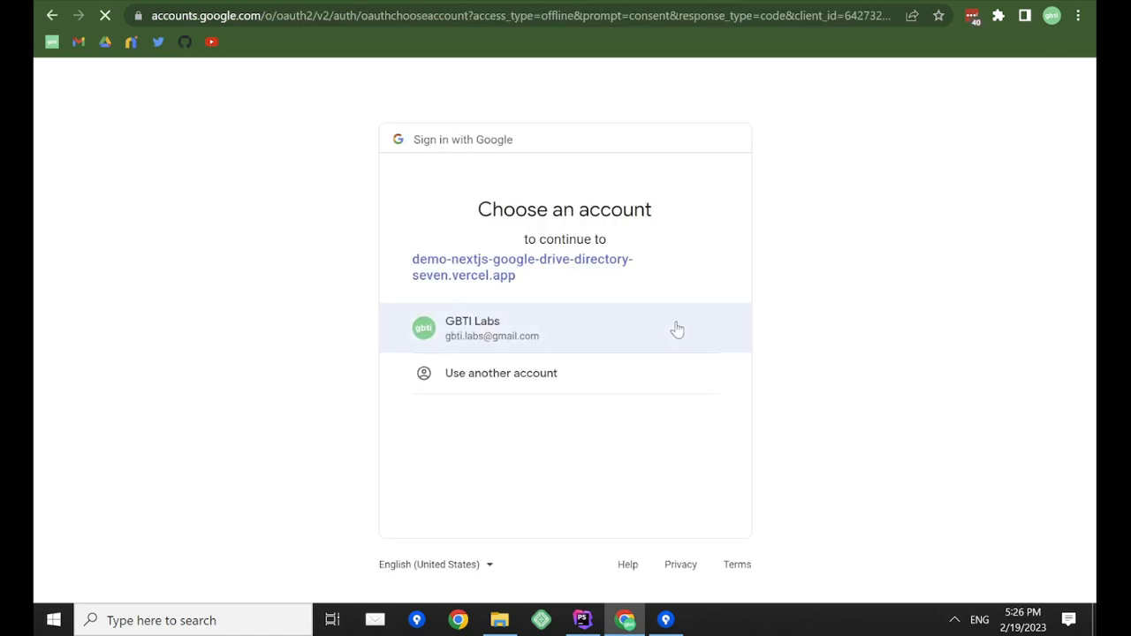
left_click(570, 329)
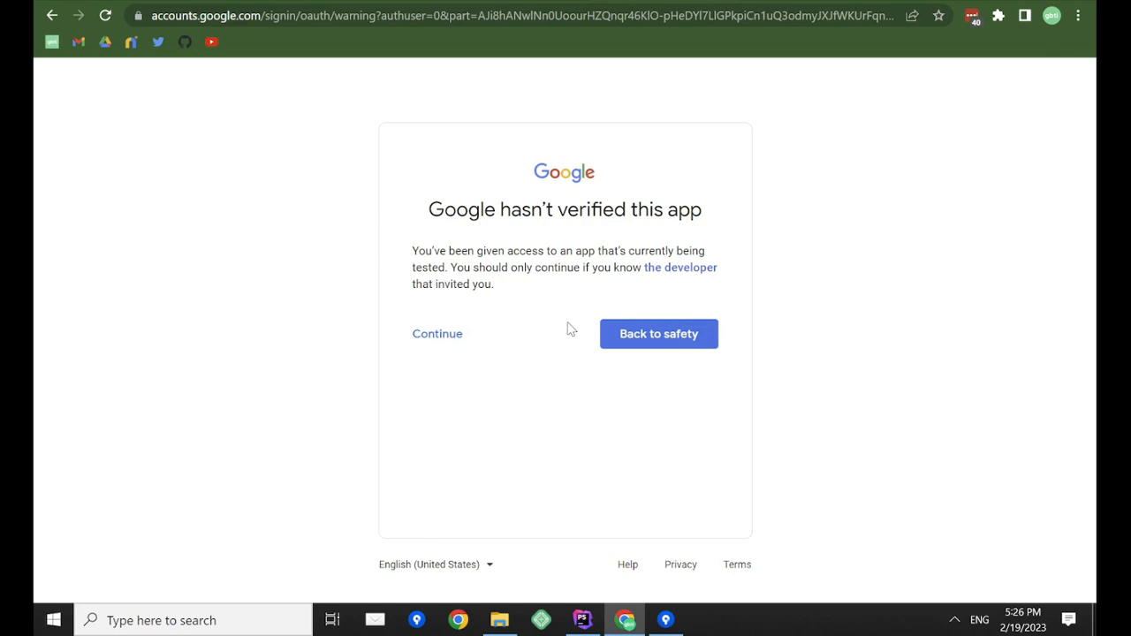
left_click(436, 347)
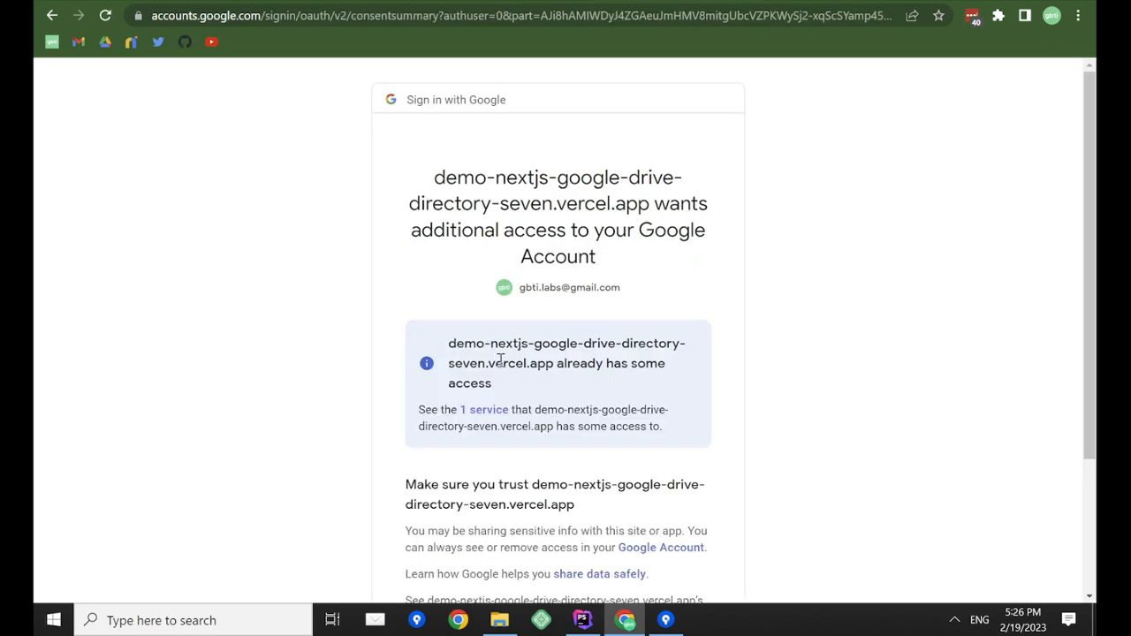
scroll(631, 482, "down", 2)
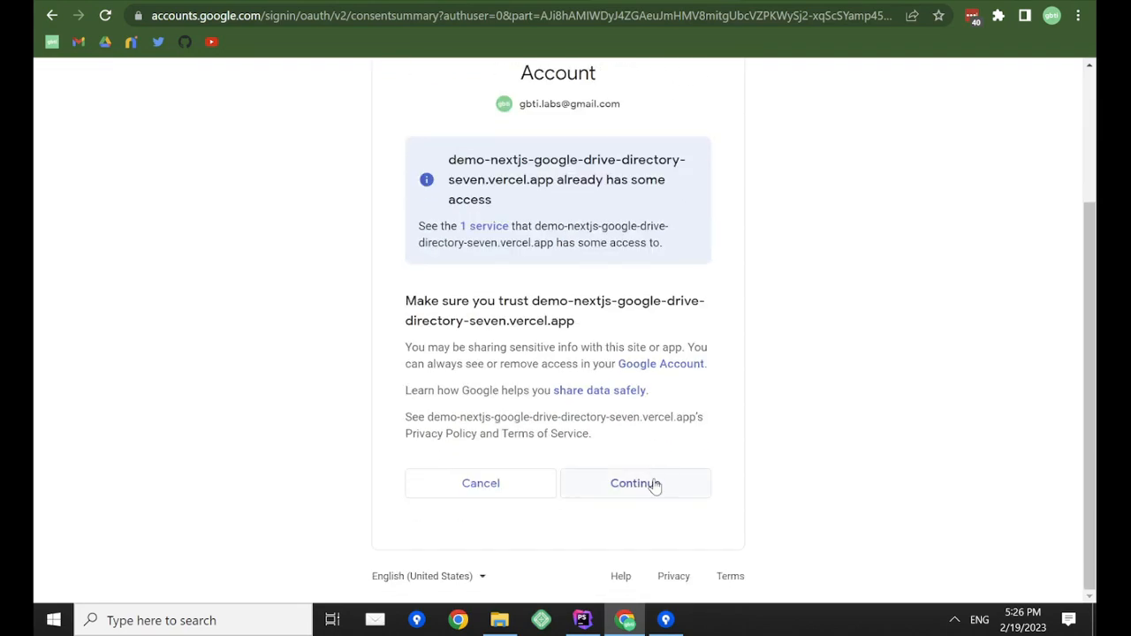
left_click(654, 485)
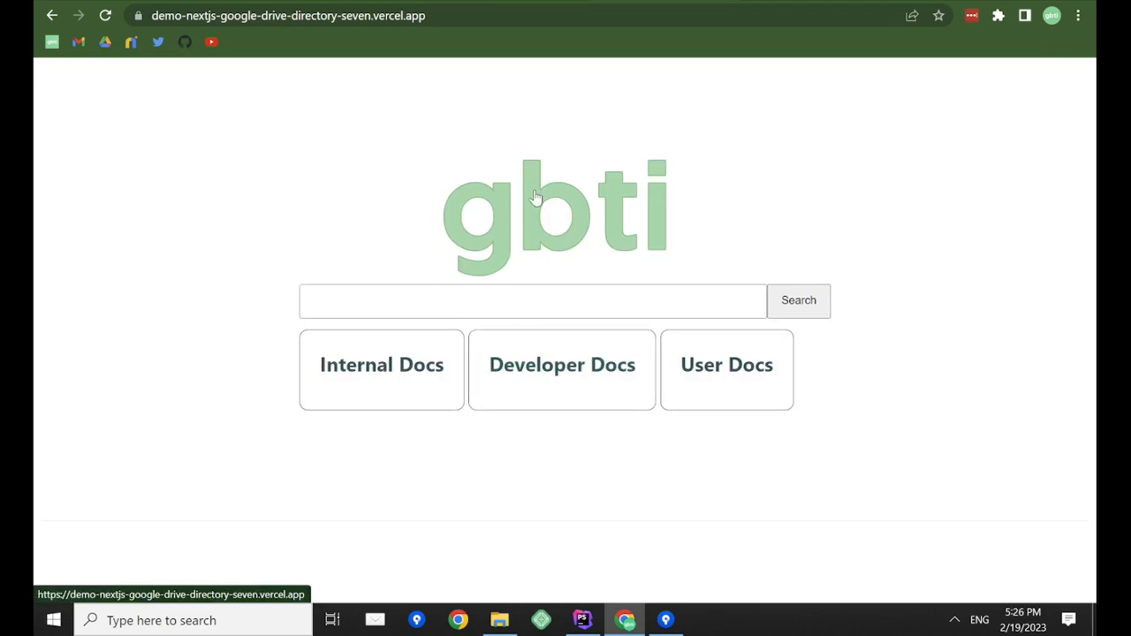
Test the live site by opening "How to get Google Drive API Access Credentials" from a search for "setup" and browsing the Internal Docs folder.
left_click(413, 302)
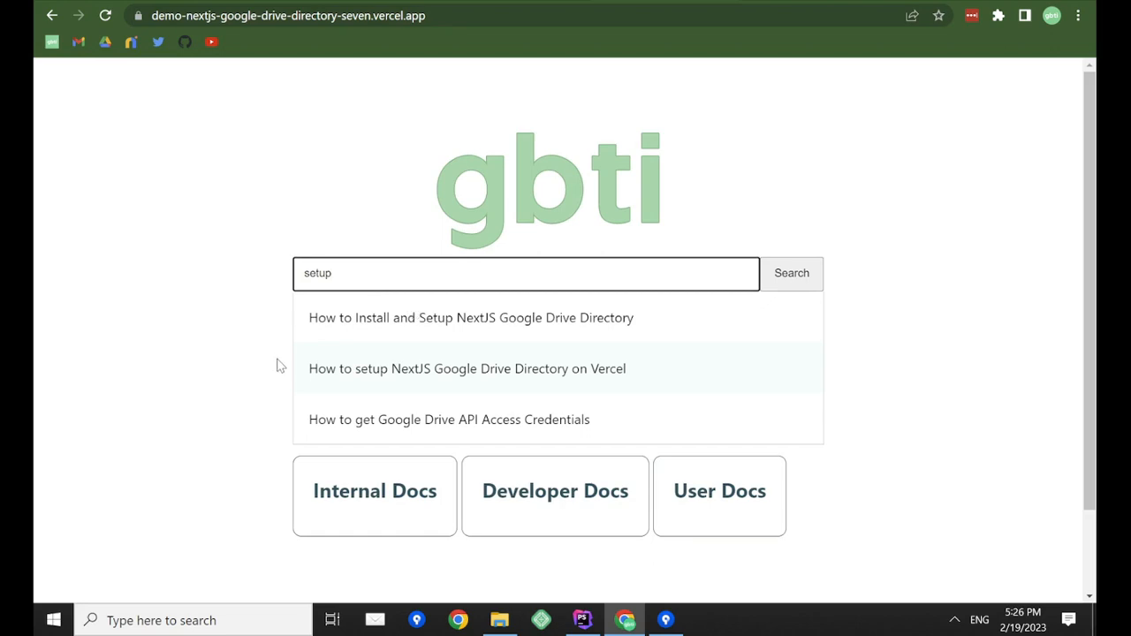
left_click(403, 421)
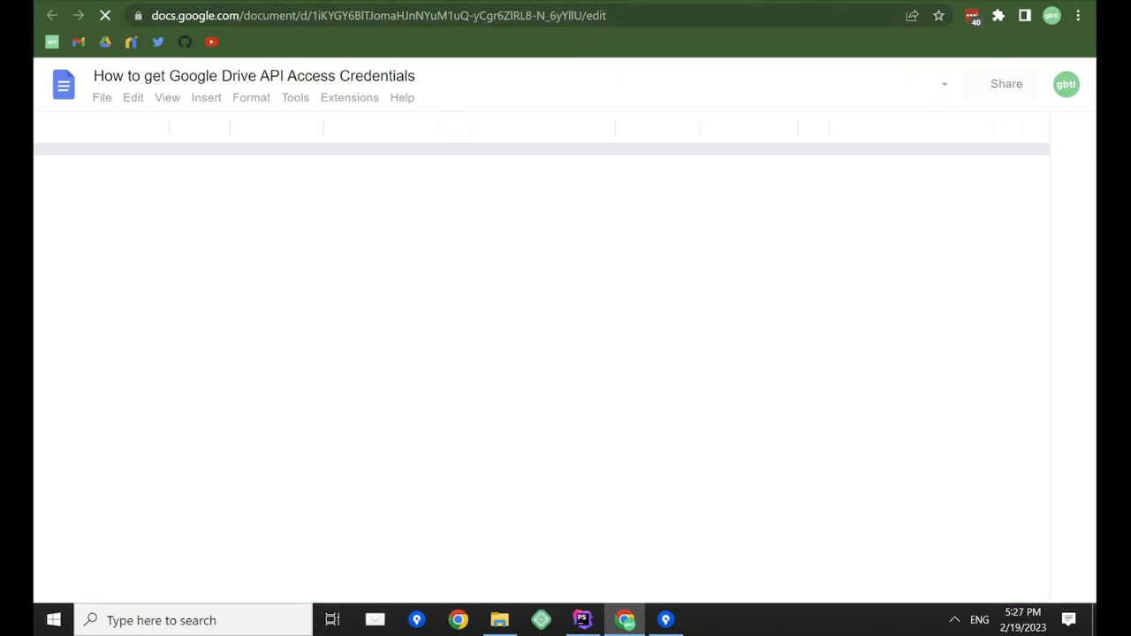
left_click(576, 1)
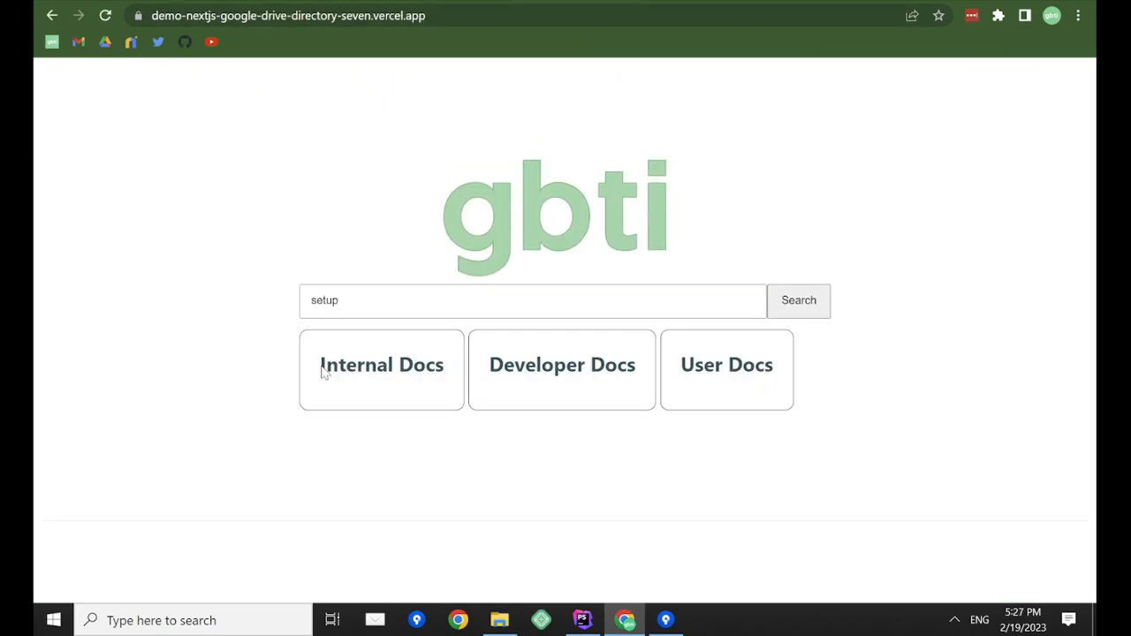
left_click(374, 391)
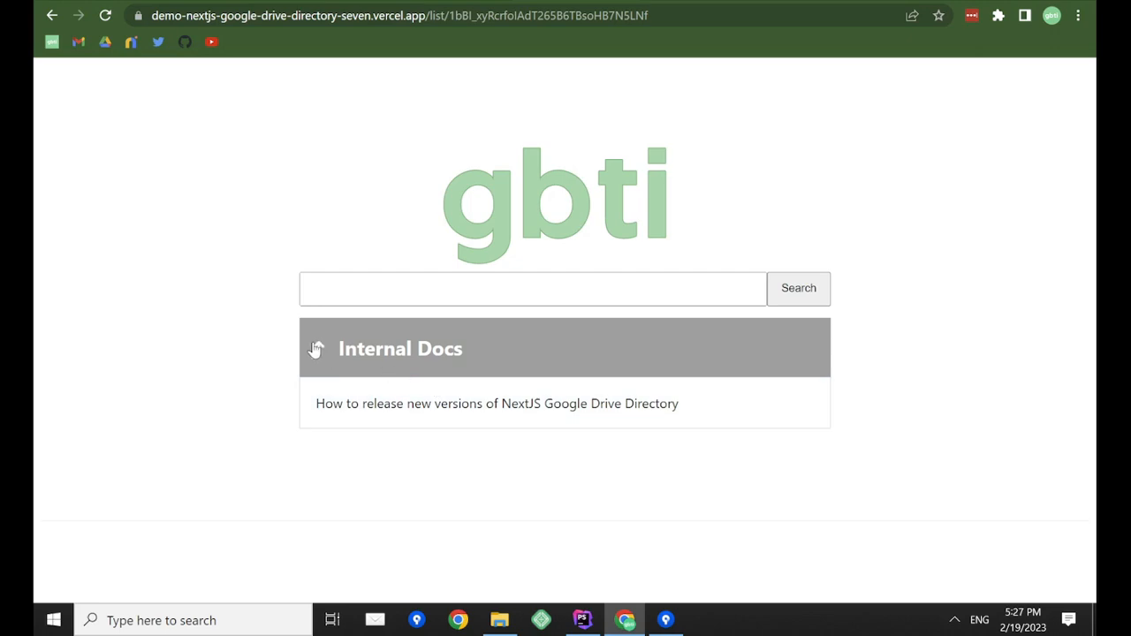
left_click(316, 349)
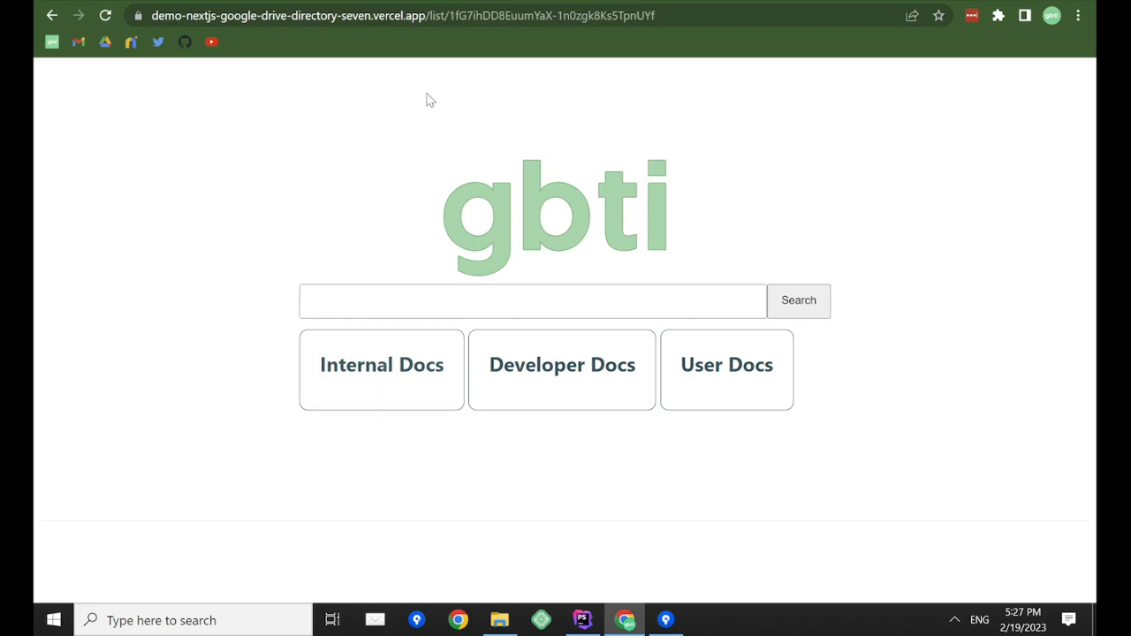
Return to the demo-nextjs-google-drive-directory project on Vercel and open its Domains settings, ready to enter a new domain.
key("ctrl+shift+Tab")
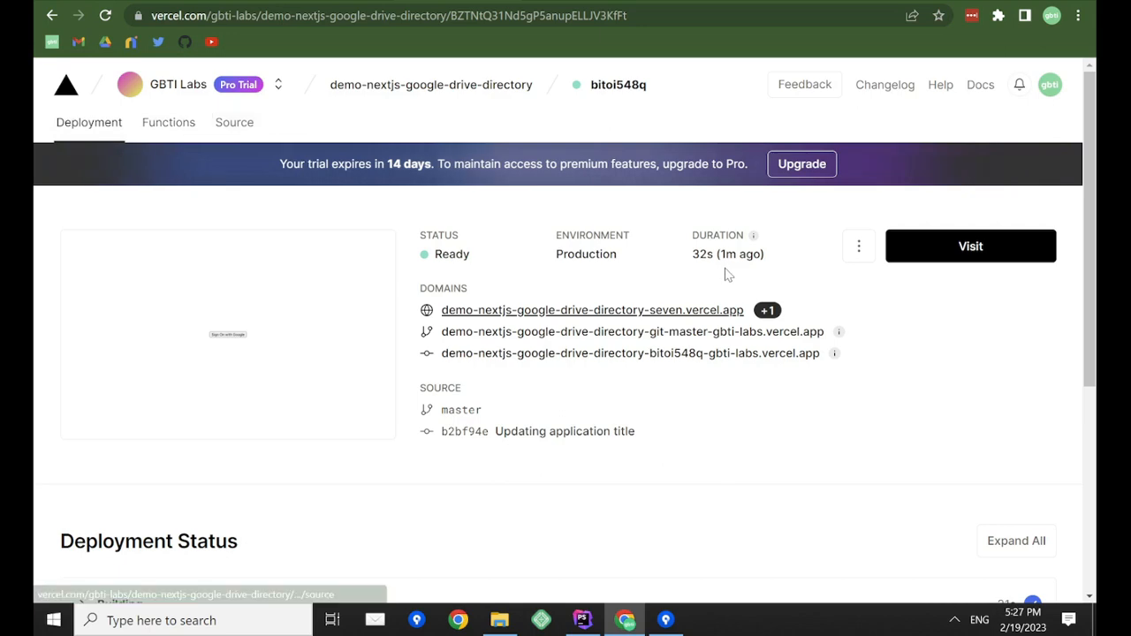
left_click(467, 87)
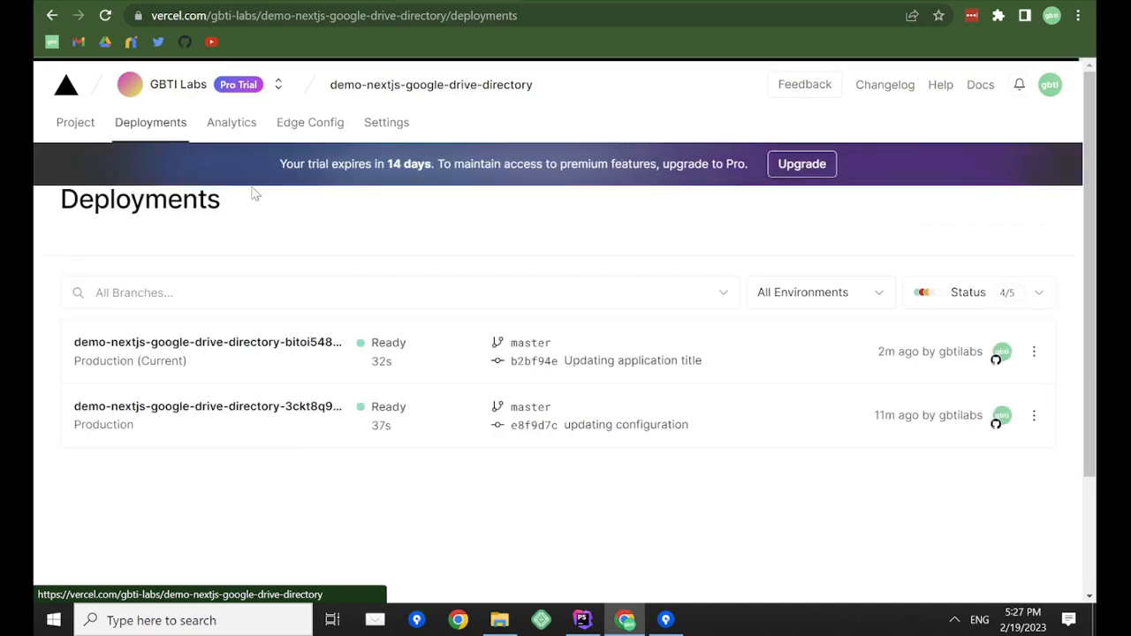
left_click(71, 125)
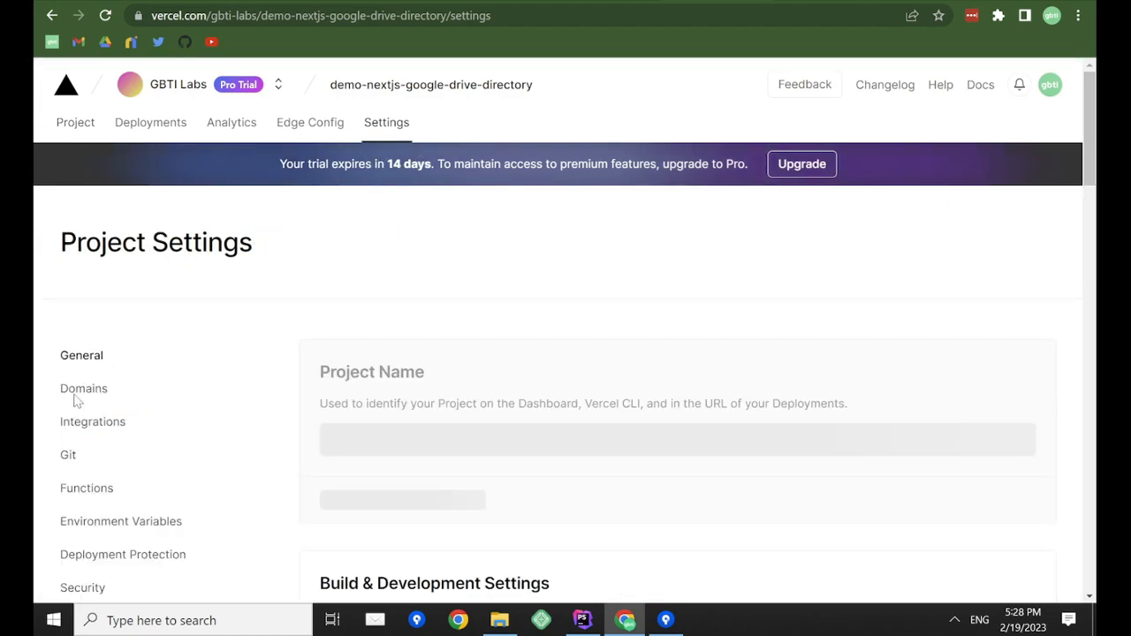
left_click(76, 394)
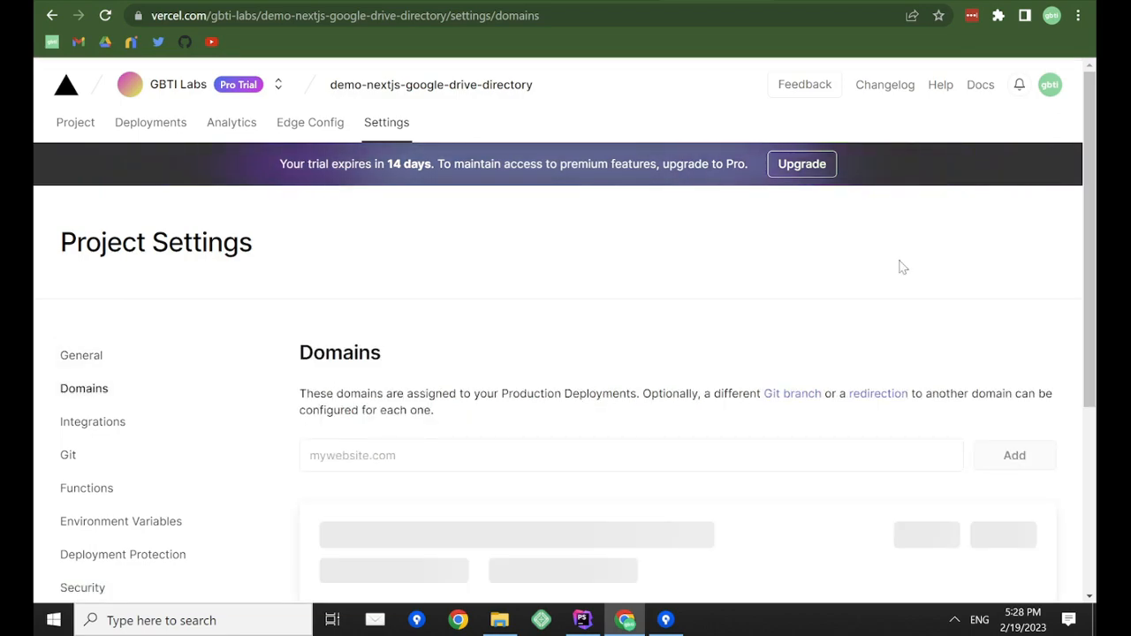
left_click_drag(1088, 157, 1011, 295)
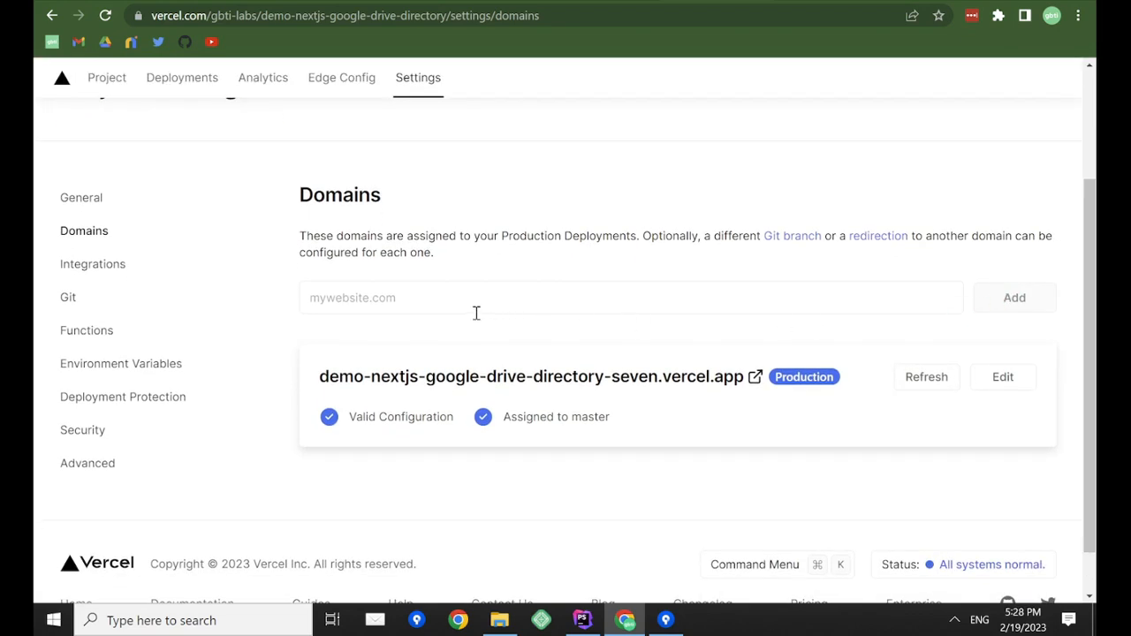
left_click(437, 300)
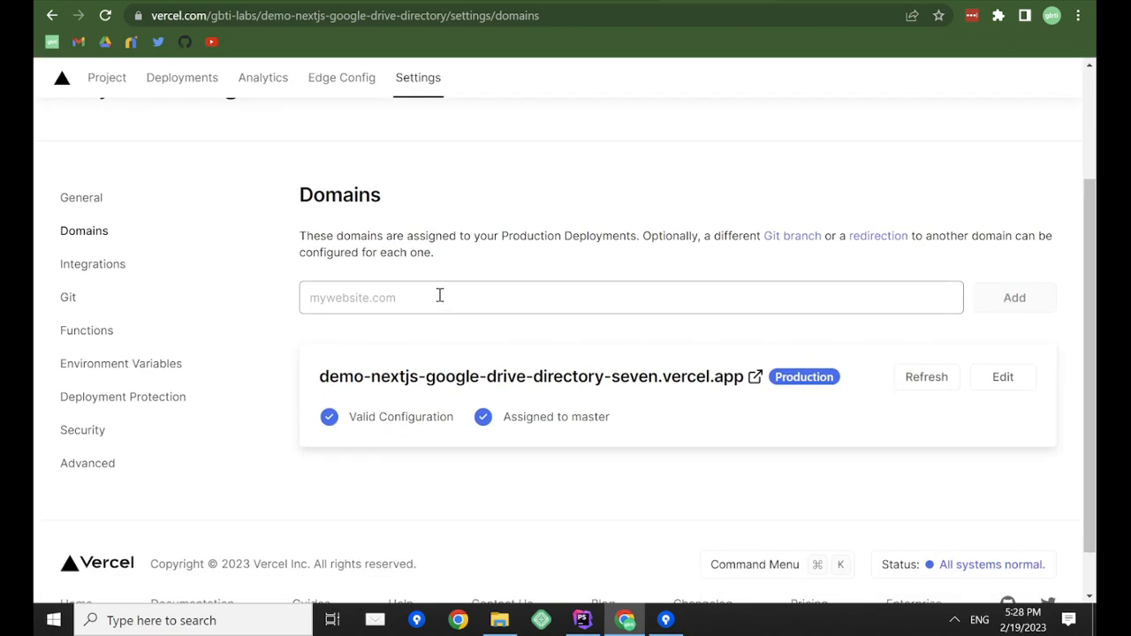
type("d")
key("BackSpace")
type("nex")
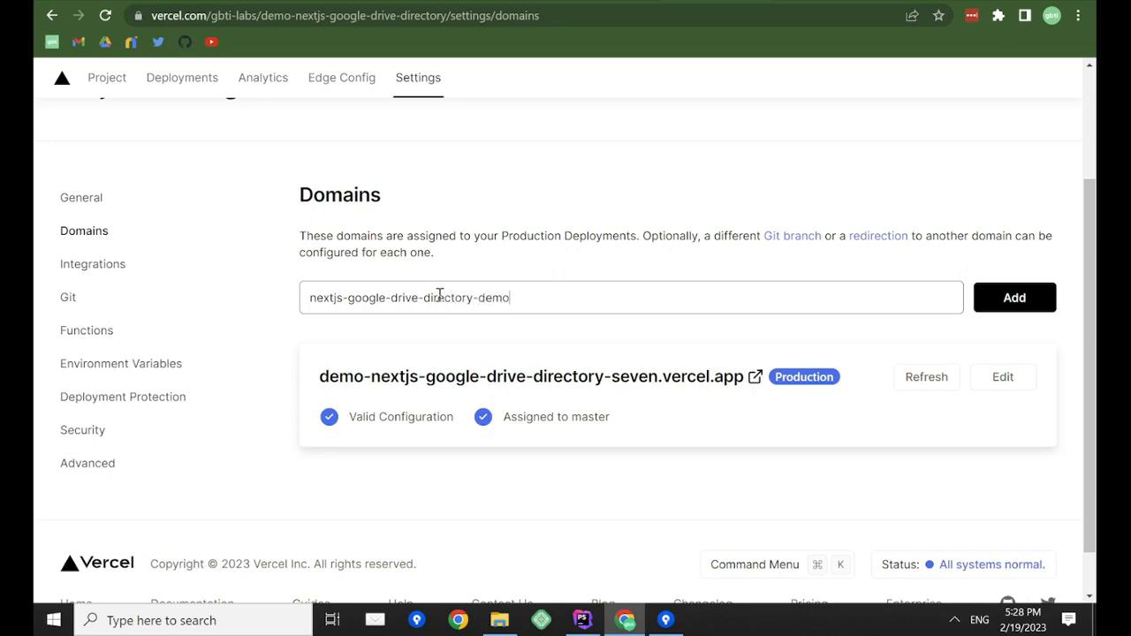
Enter internal-docs.gbti.io as the new domain, copy the name and add the domain to the project.
key("ctrl+a")
type("int")
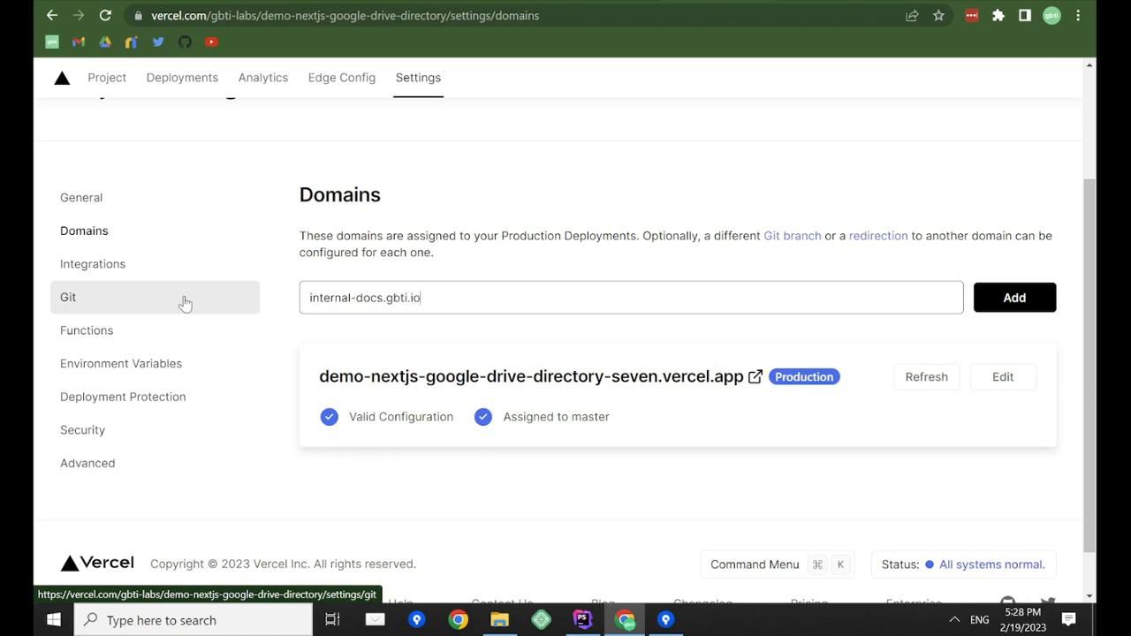
key("ctrl+a")
key("ctrl+c")
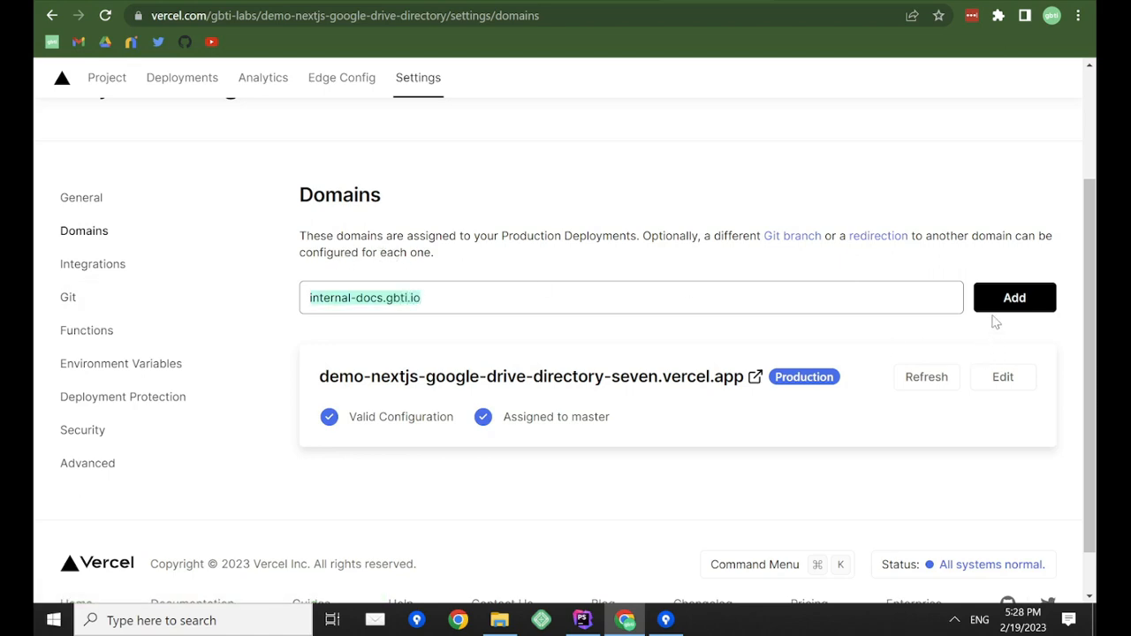
left_click(1016, 300)
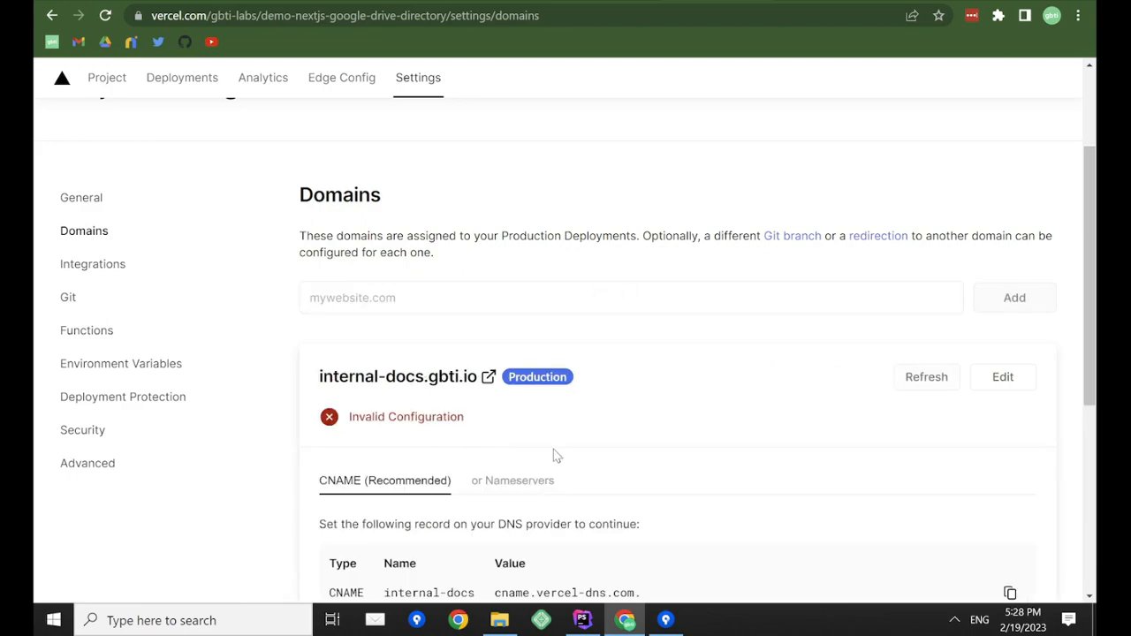
Examine the CNAME record required for internal-docs.gbti.io and check the domain's configuration and SSL certificate status.
scroll(582, 448, "down", 5)
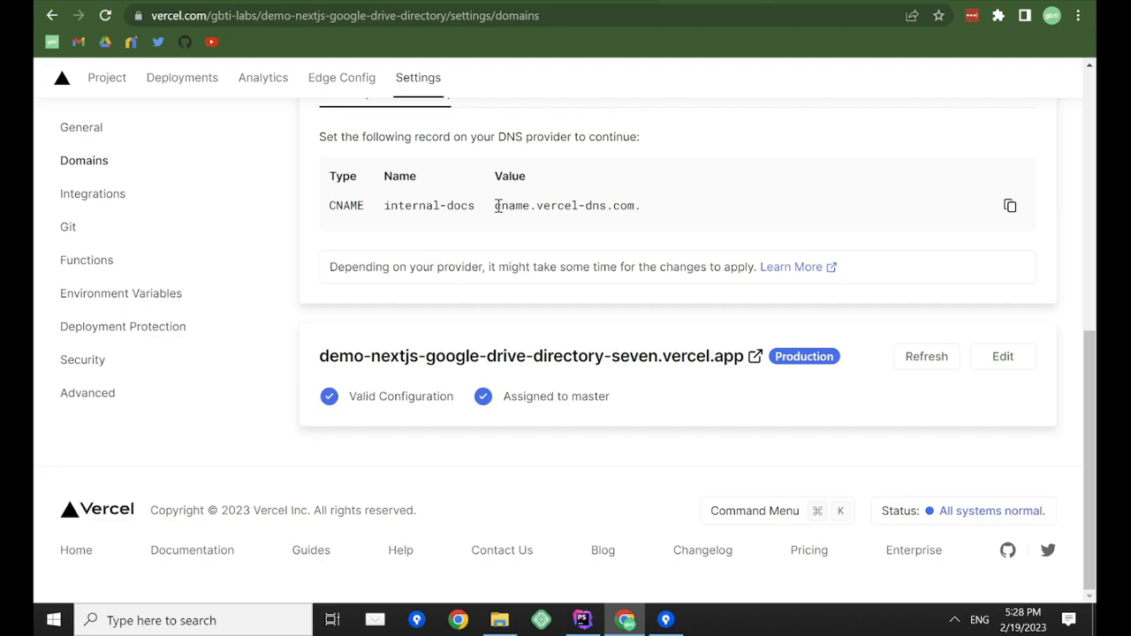
left_click_drag(496, 207, 682, 213)
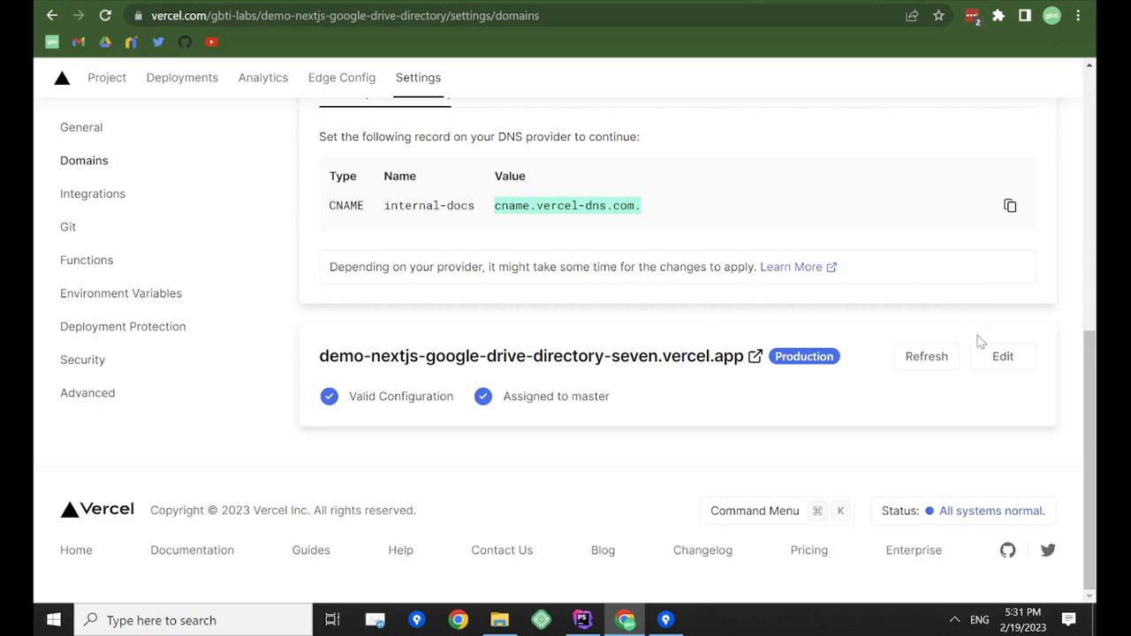
left_click_drag(1090, 367, 1077, 265)
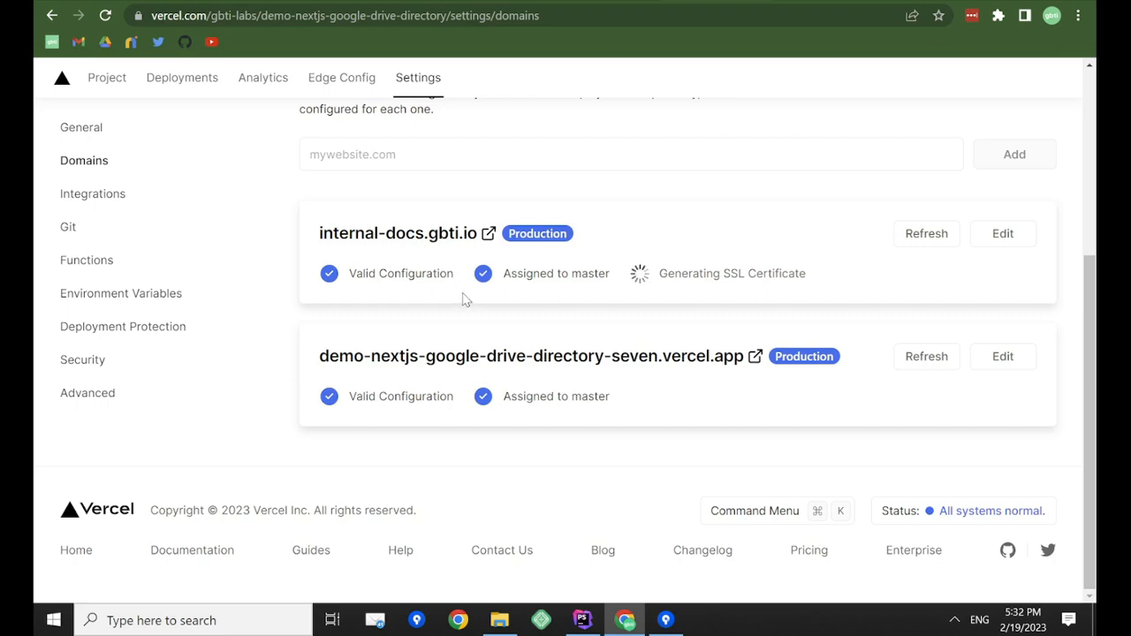
left_click_drag(665, 274, 819, 280)
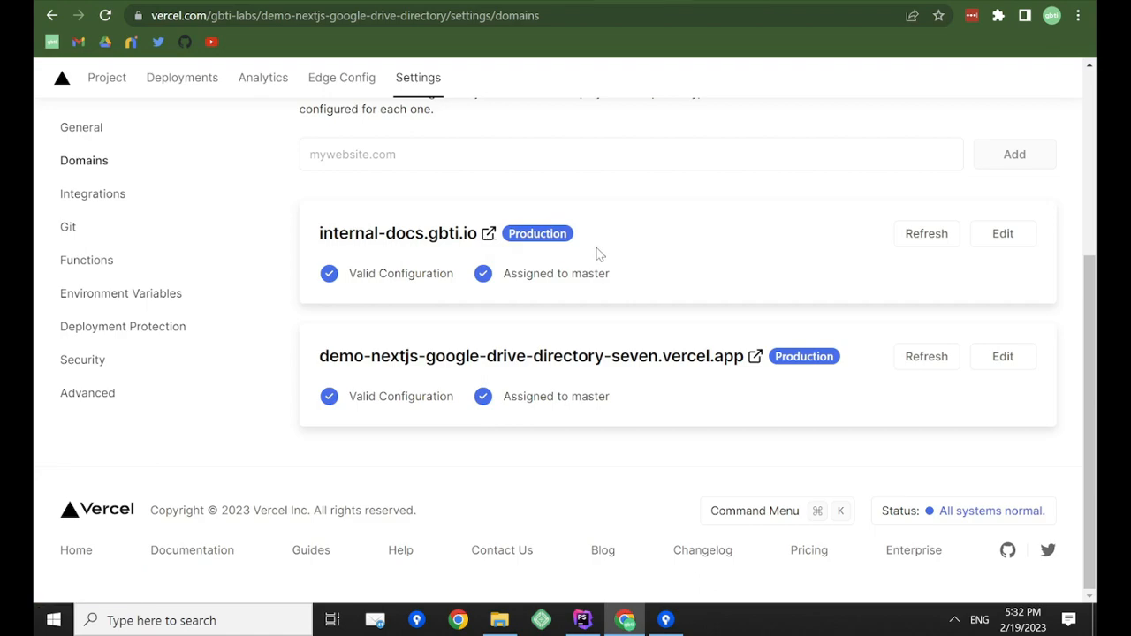
Load internal-docs.gbti.io, try to sign on with Google and return to the site's sign-on page.
left_click(723, 1)
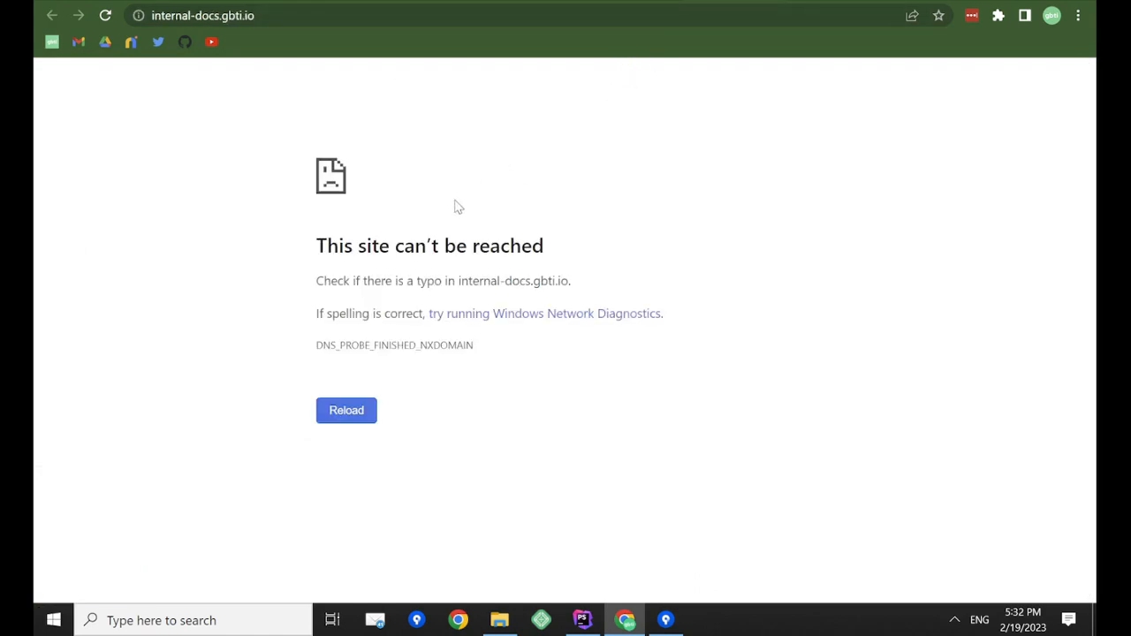
left_click(348, 418)
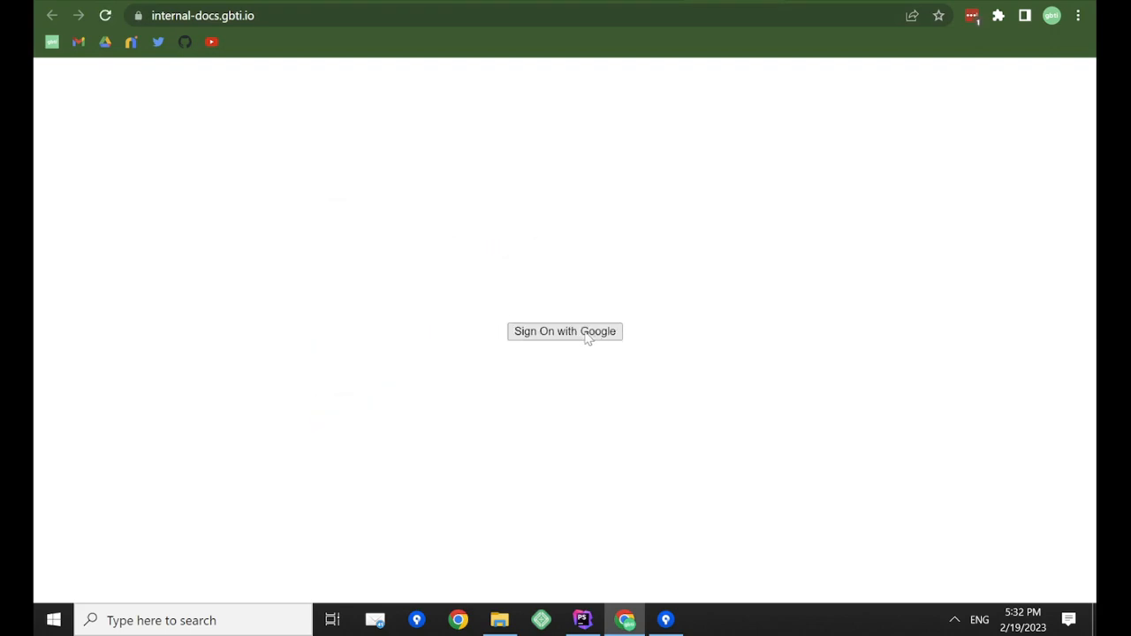
left_click(583, 336)
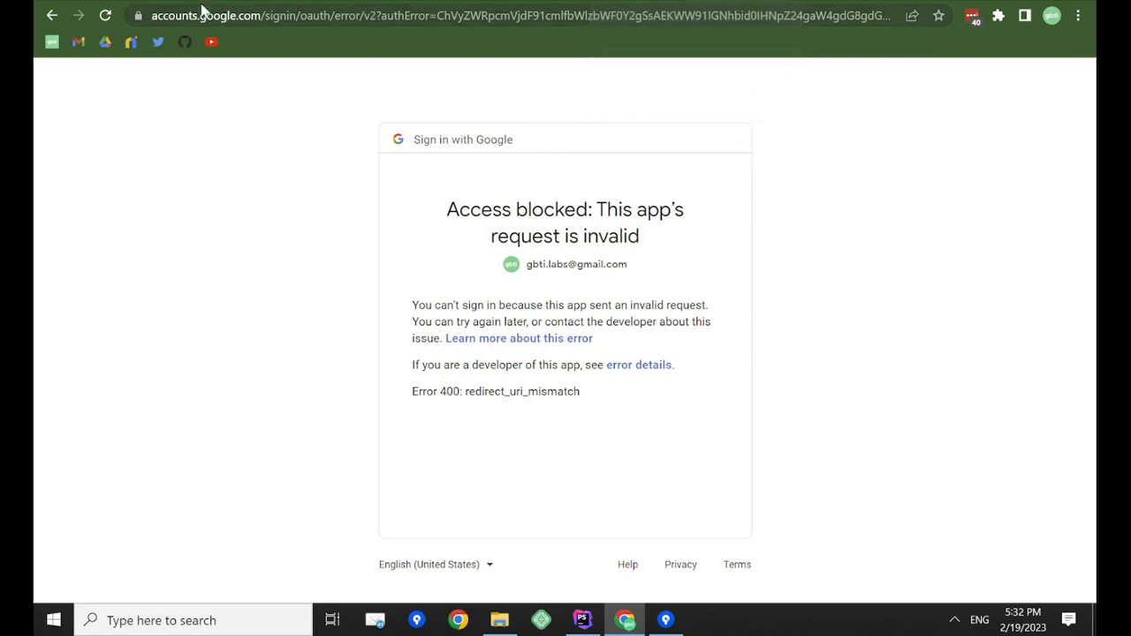
left_click(53, 18)
left_click(53, 18)
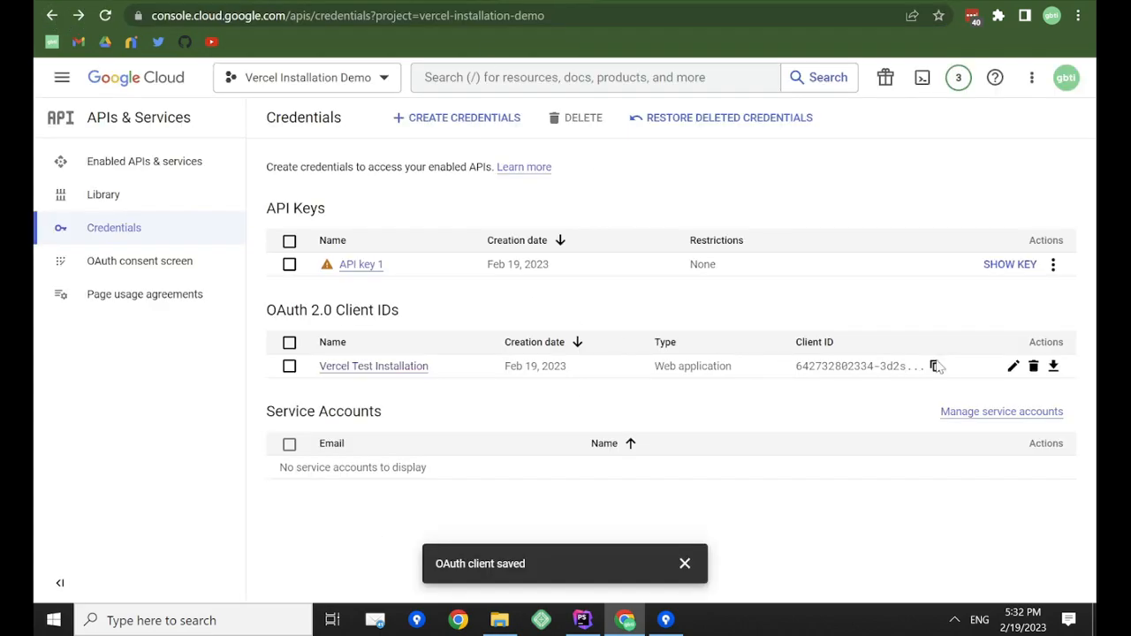
left_click(1012, 366)
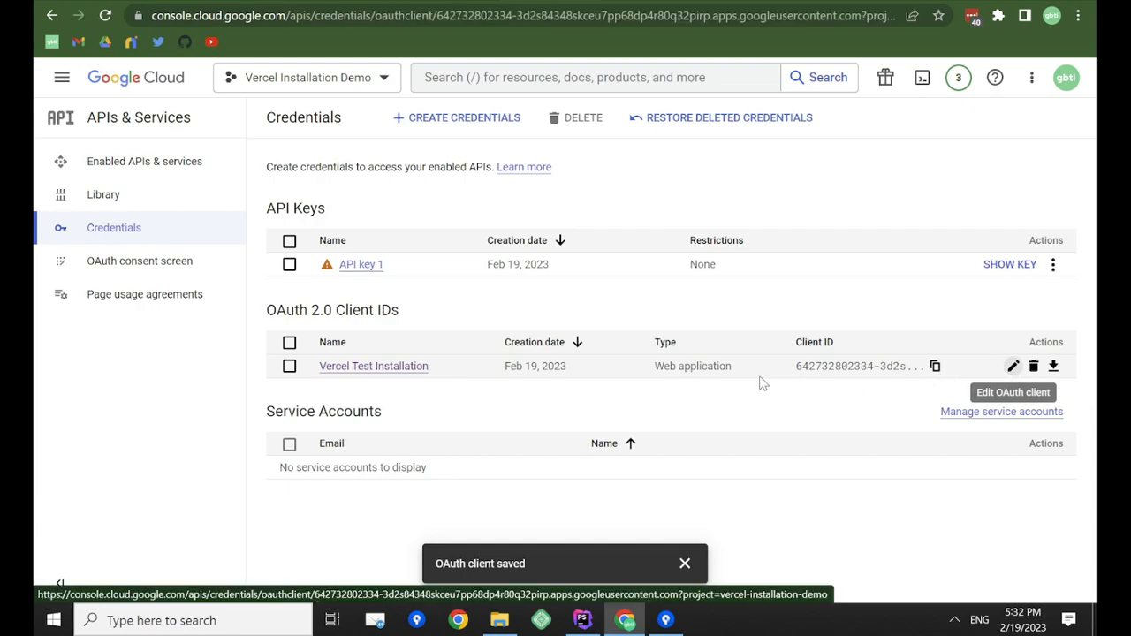
left_click(334, 517)
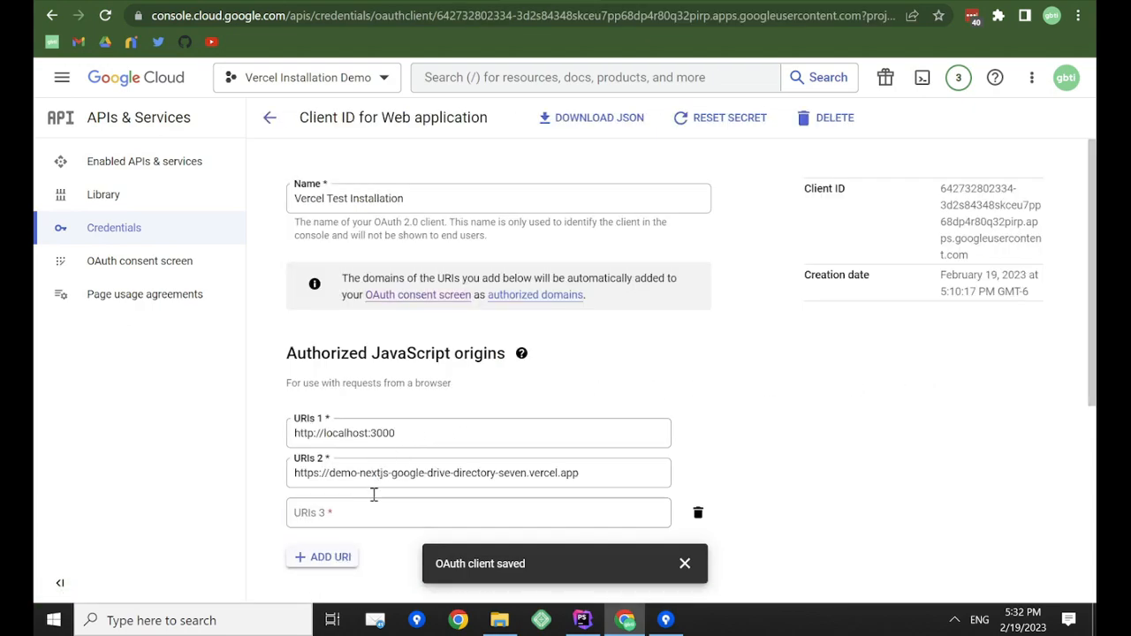
key("ctrl+v")
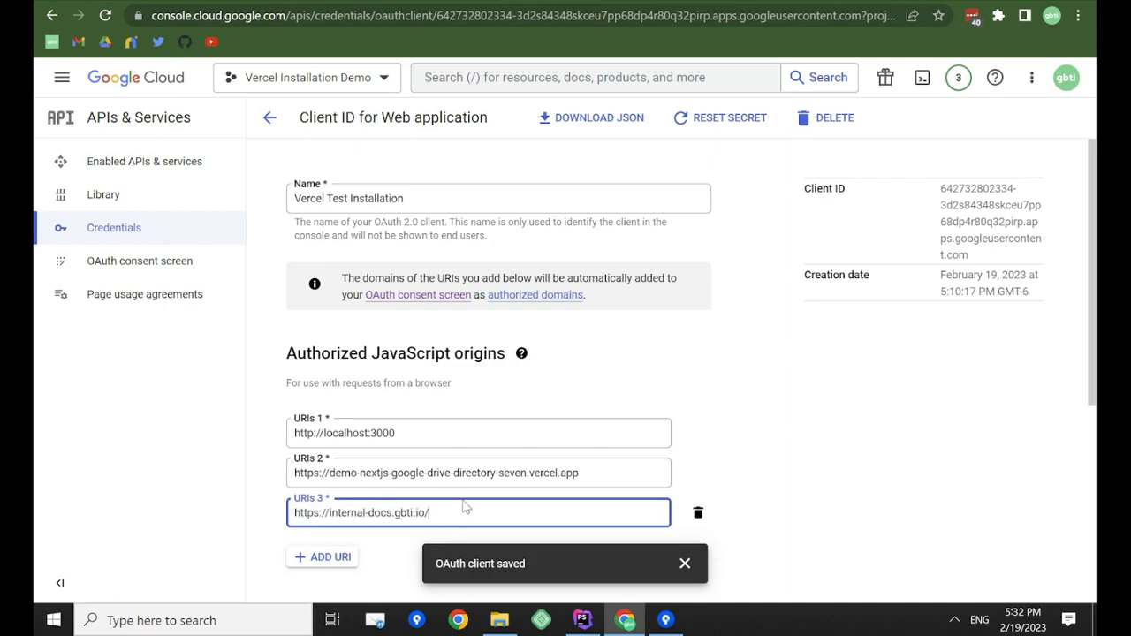
key("BackSpace")
scroll(887, 442, "down", 4)
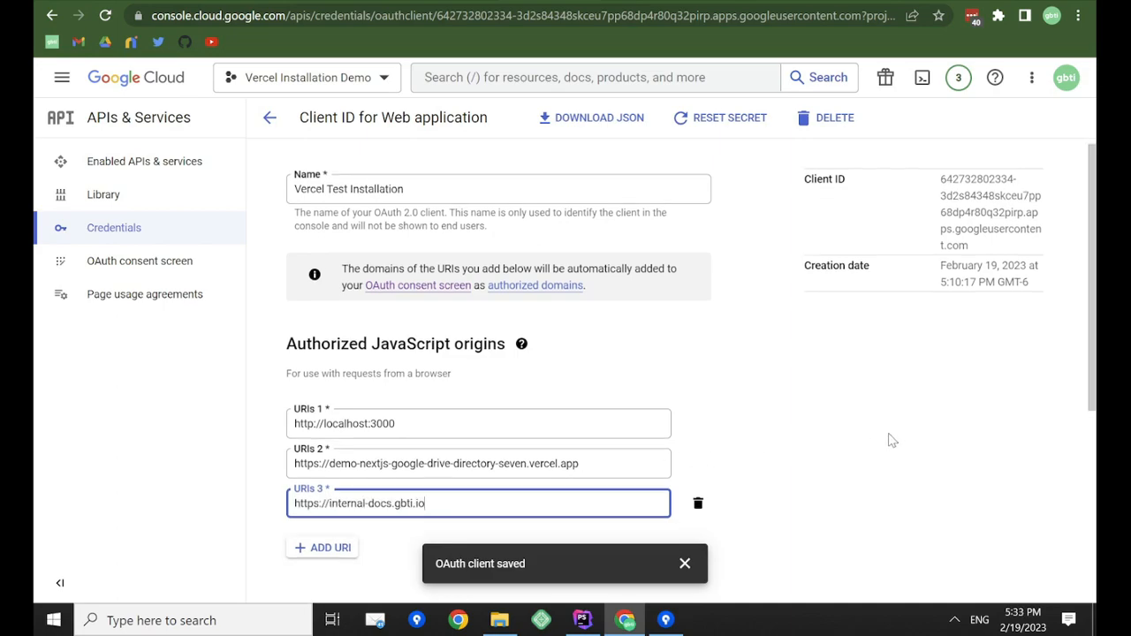
left_click(346, 466)
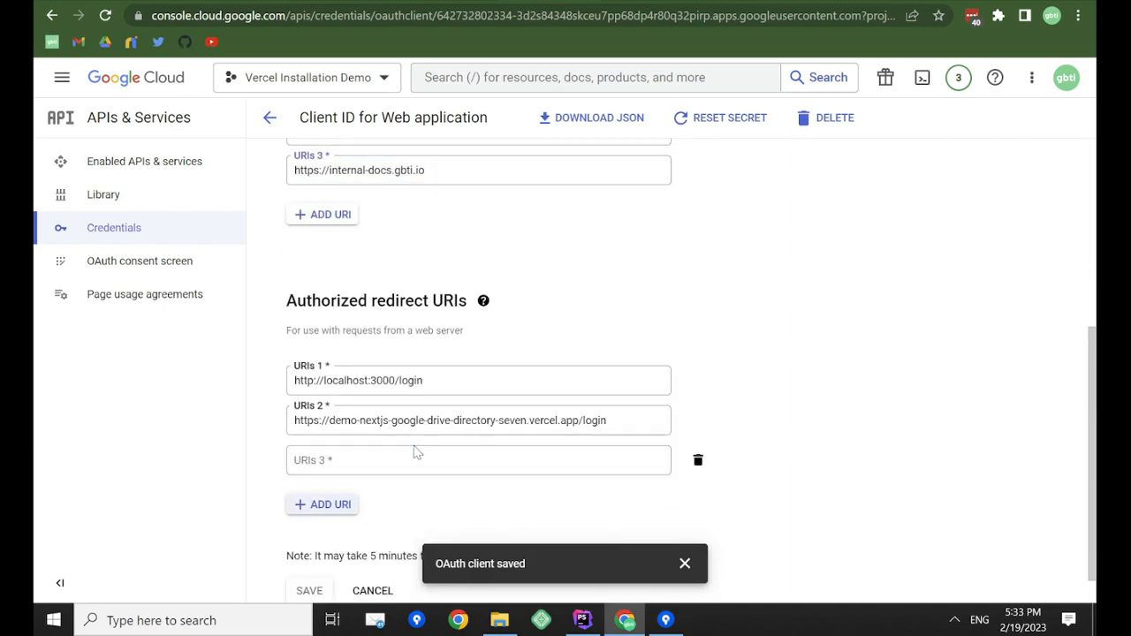
key("ctrl+v")
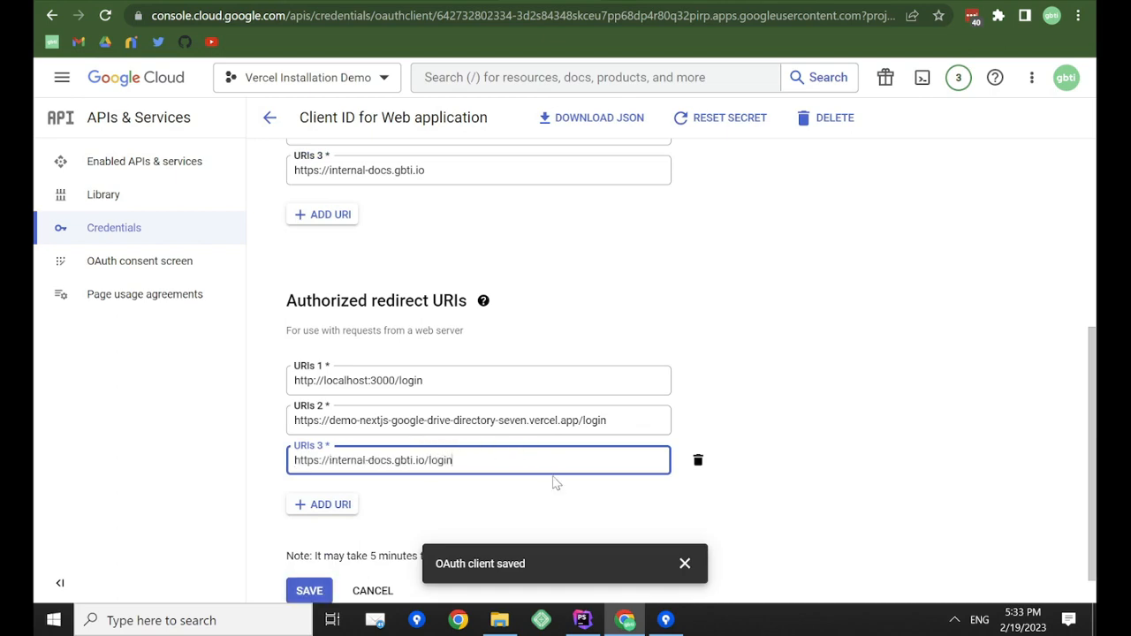
left_click(309, 590)
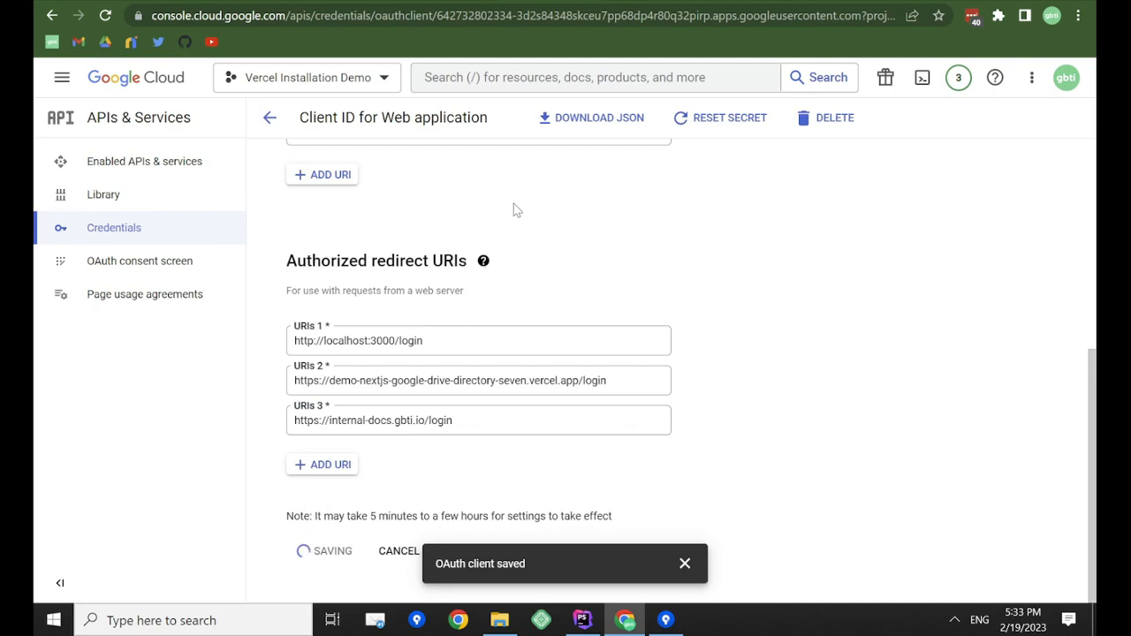
Reload internal-docs.gbti.io, sign on with the Google account, grant the unverified app access and enter "Success!" in the site's search field.
left_click(729, 0)
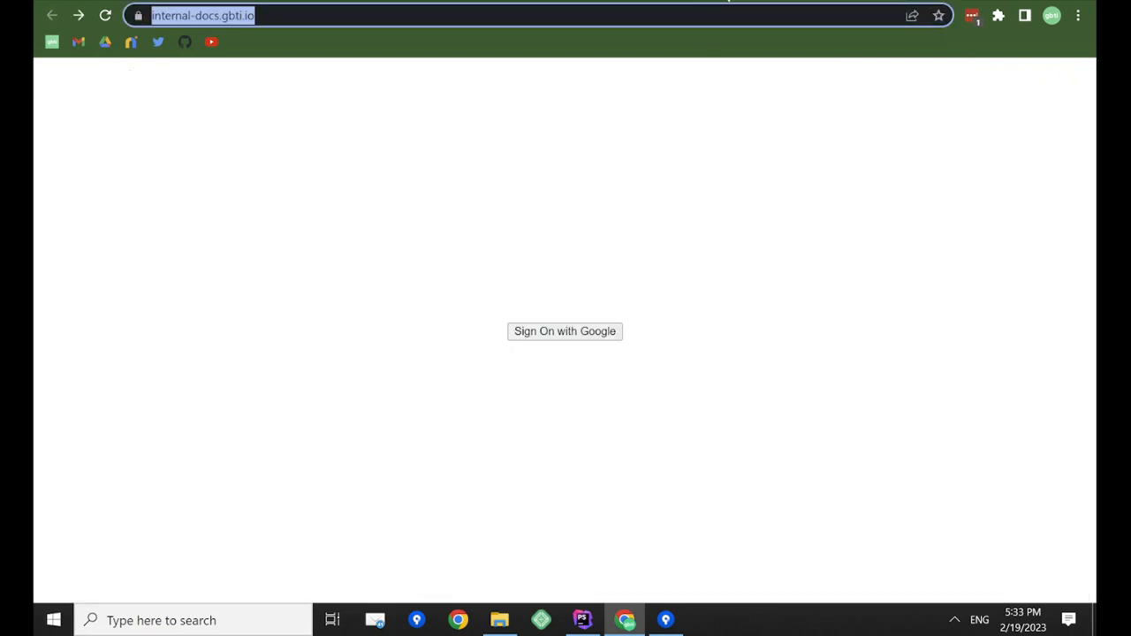
left_click(105, 17)
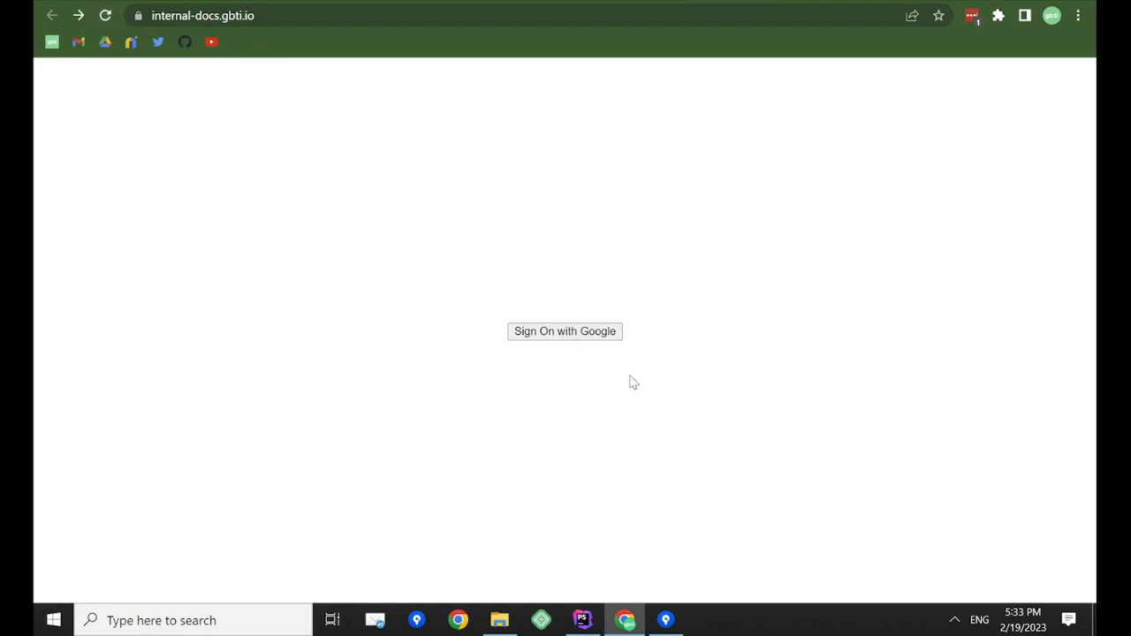
left_click(568, 333)
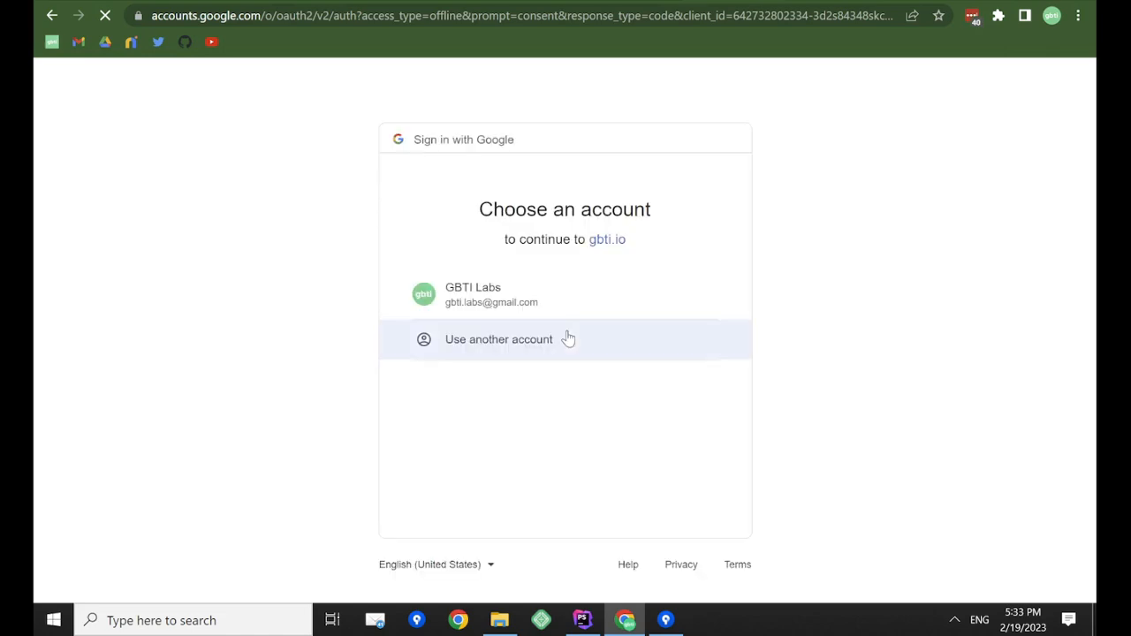
left_click(524, 302)
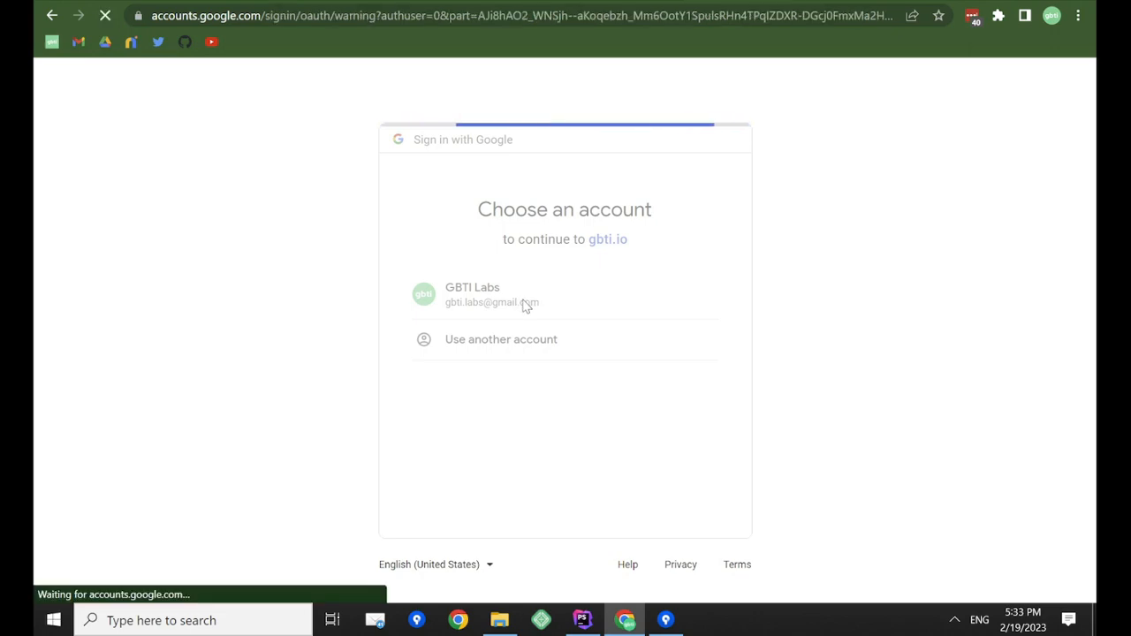
left_click(455, 336)
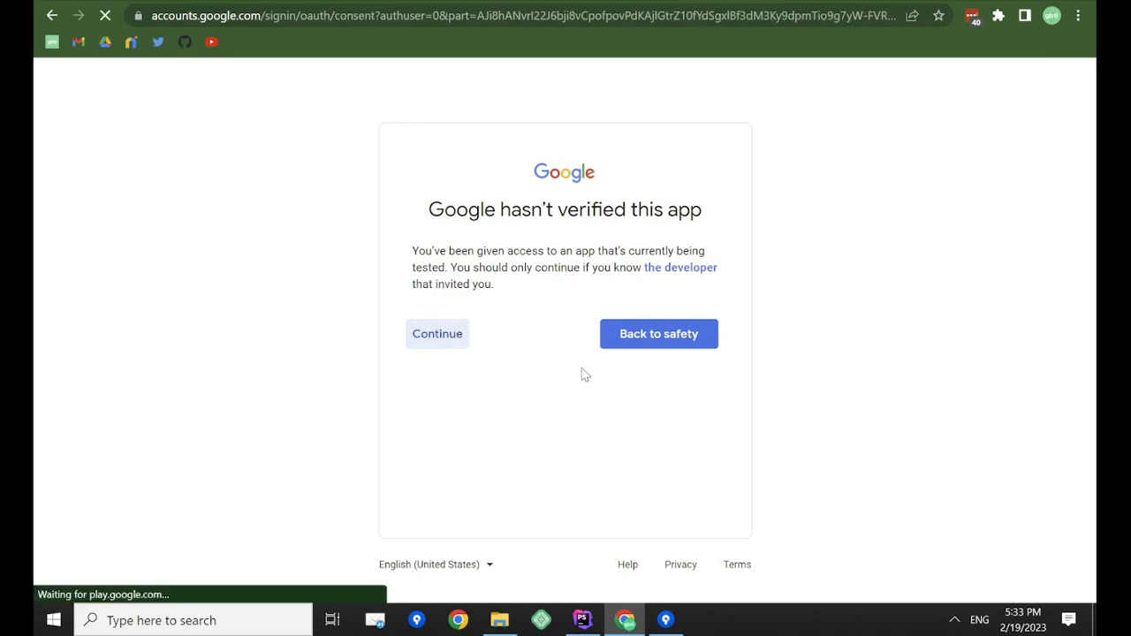
left_click(625, 532)
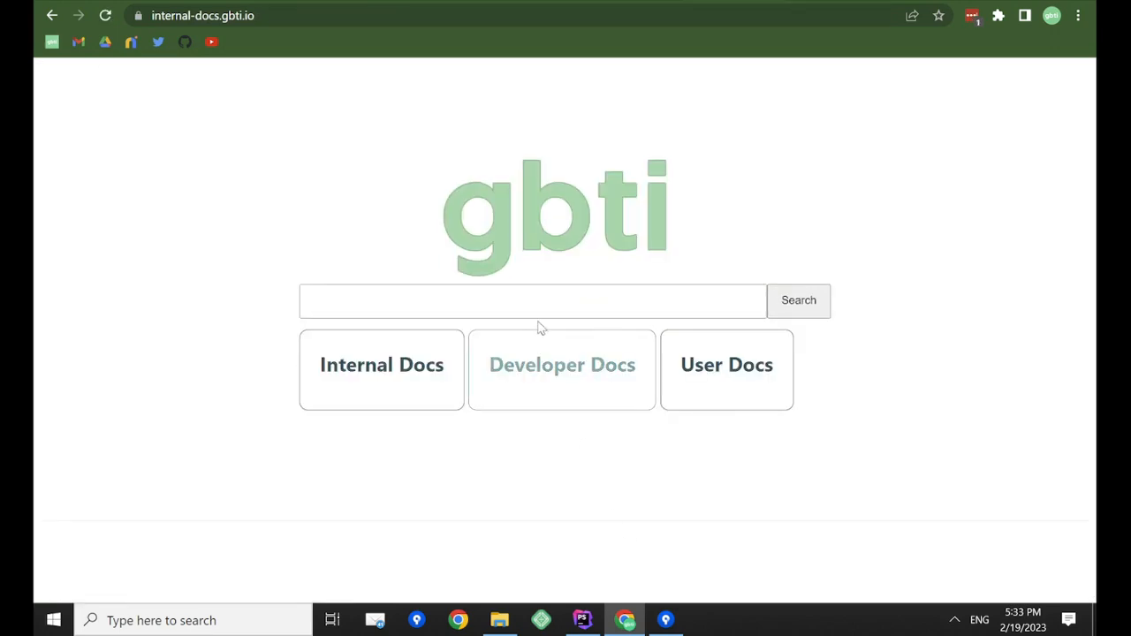
left_click(512, 297)
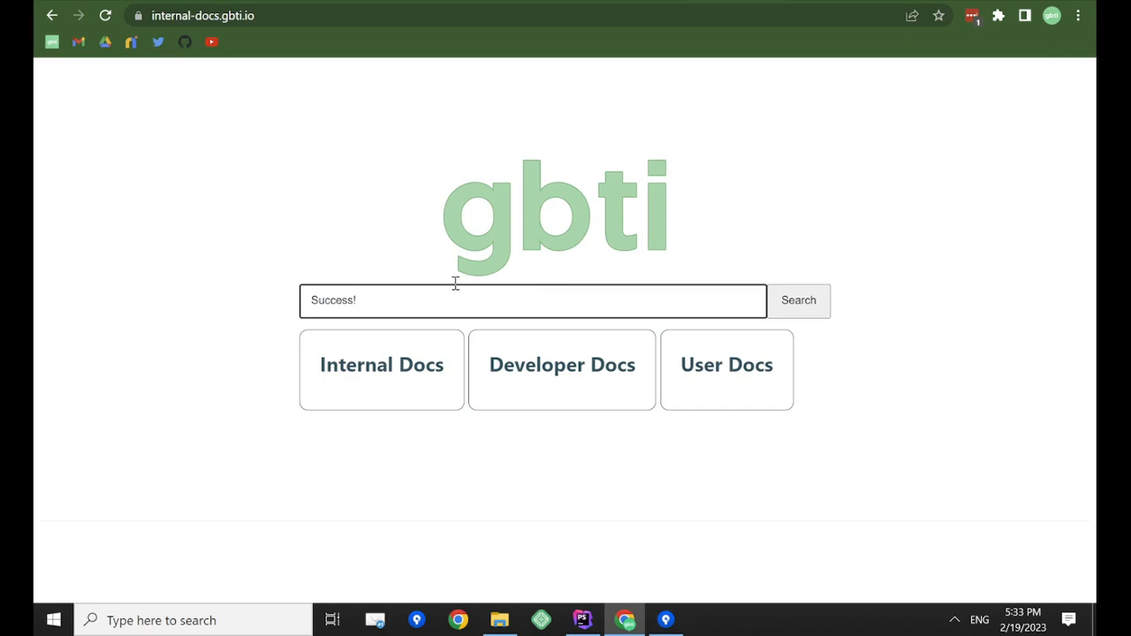
left_click(270, 15)
key("ctrl+c")
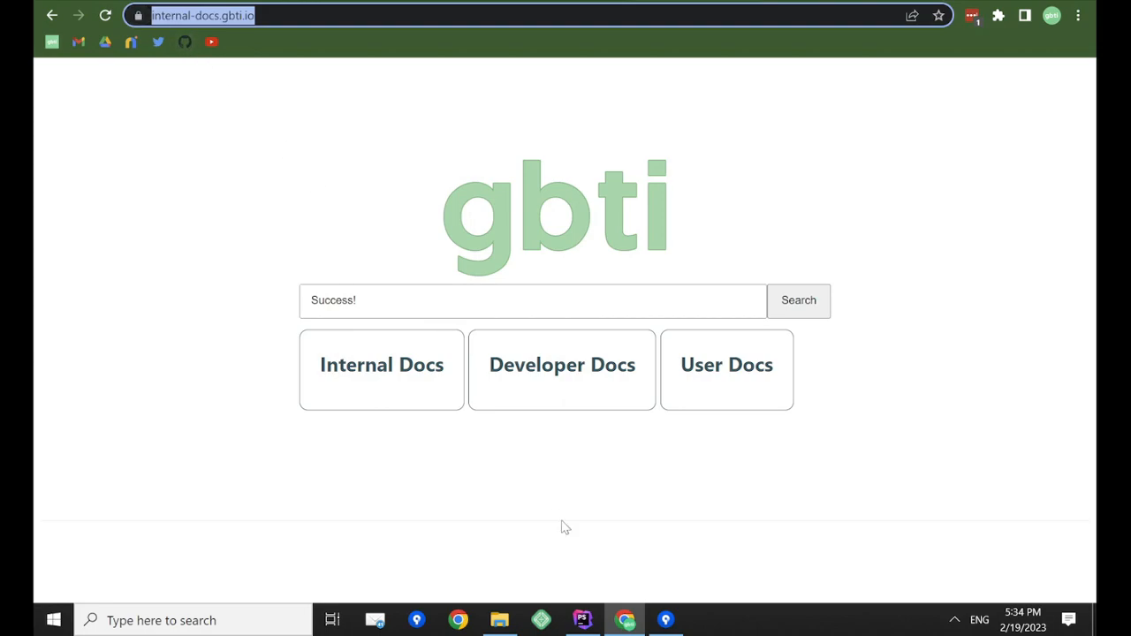
left_click(581, 620)
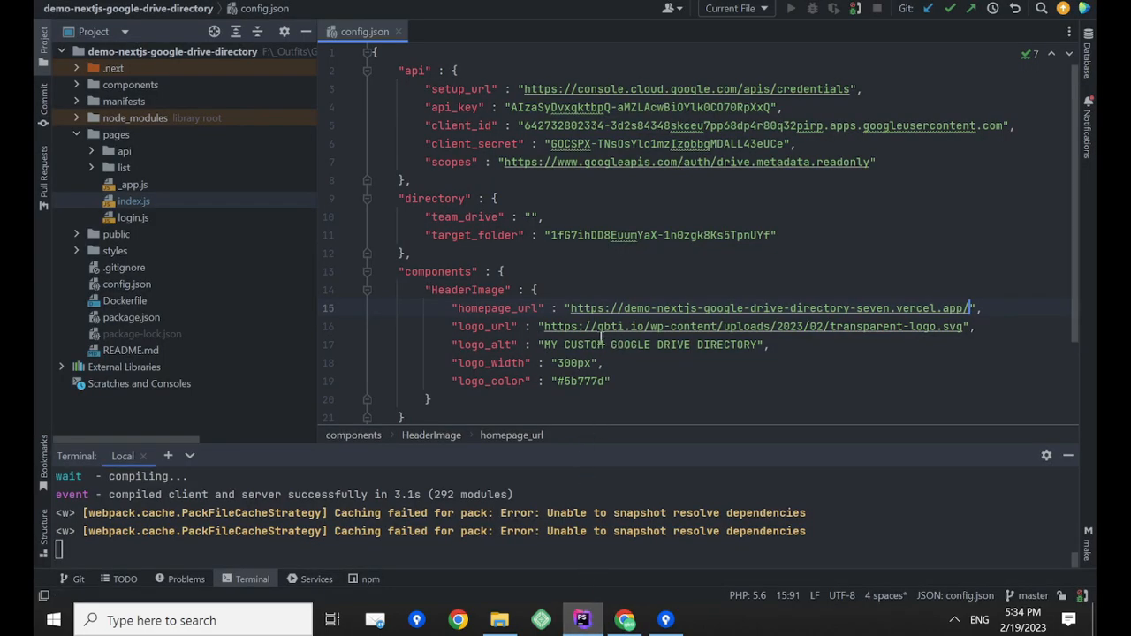
left_click(571, 305)
left_click_drag(571, 306, 970, 308)
key("ctrl+v")
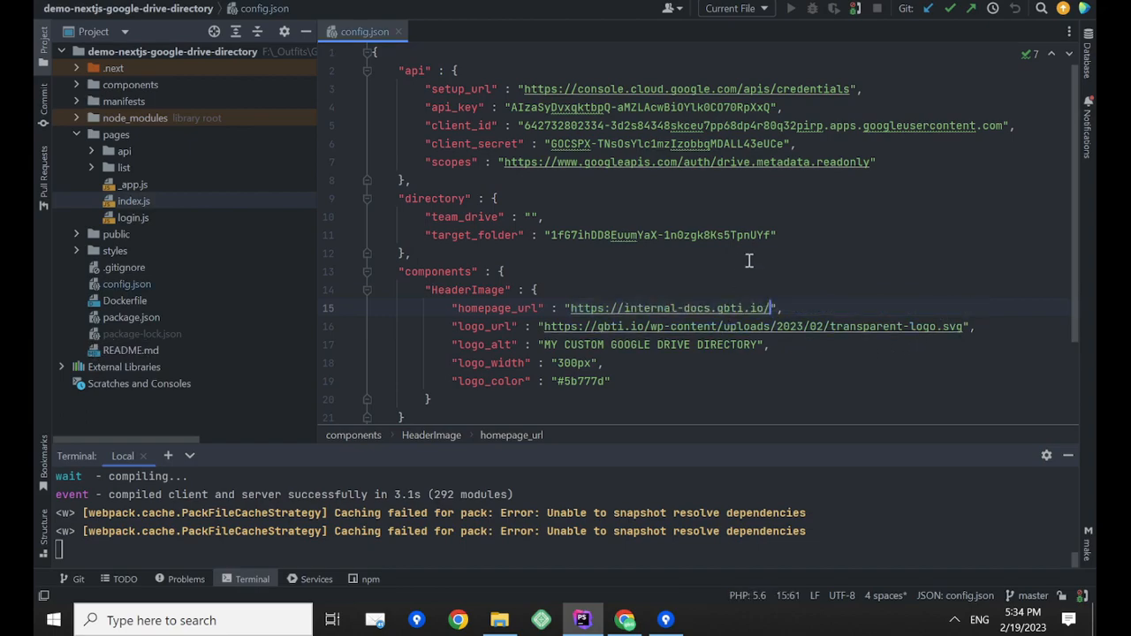
In the Git client, stage config.json, commit it as "Updating configuration to use the production URL for the base homepage URL" and push to origin/master.
left_click(665, 620)
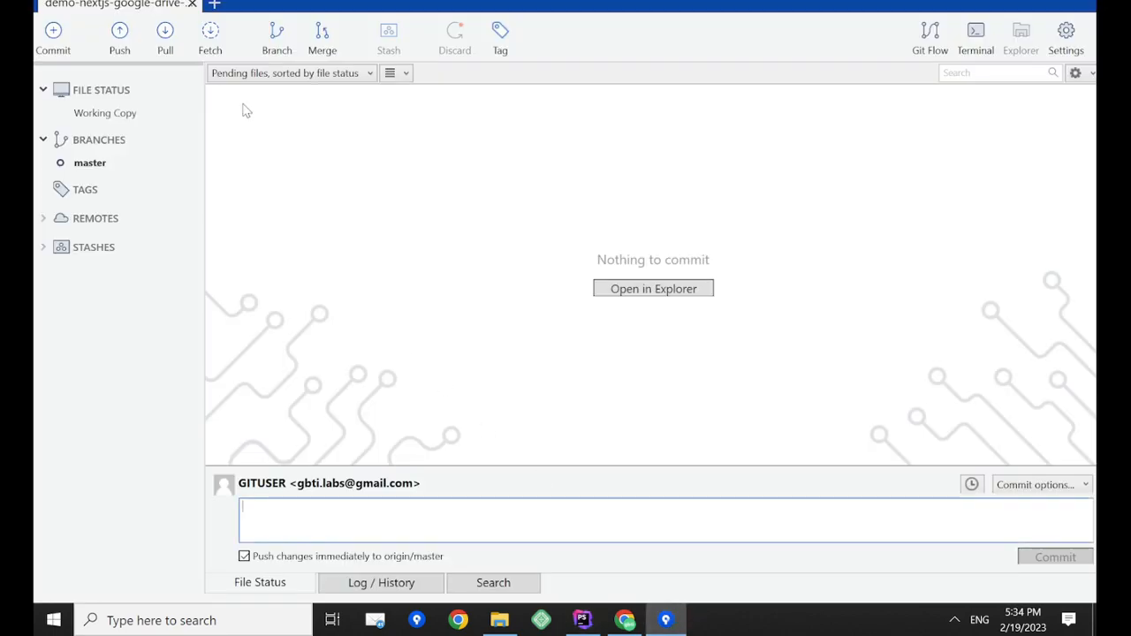
left_click(53, 37)
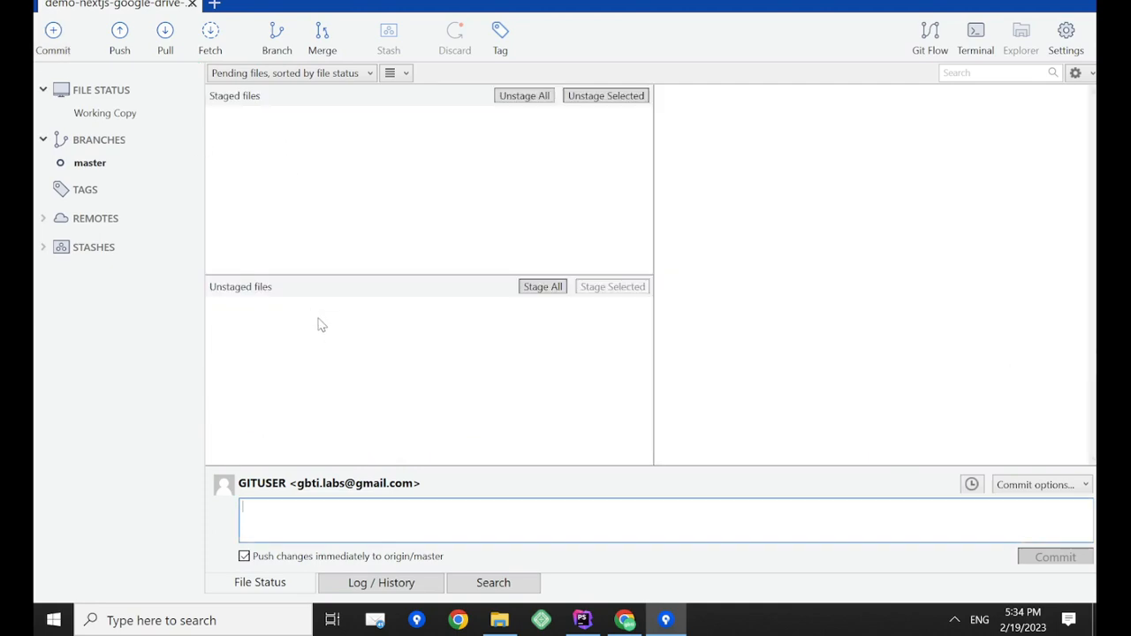
left_click(314, 313)
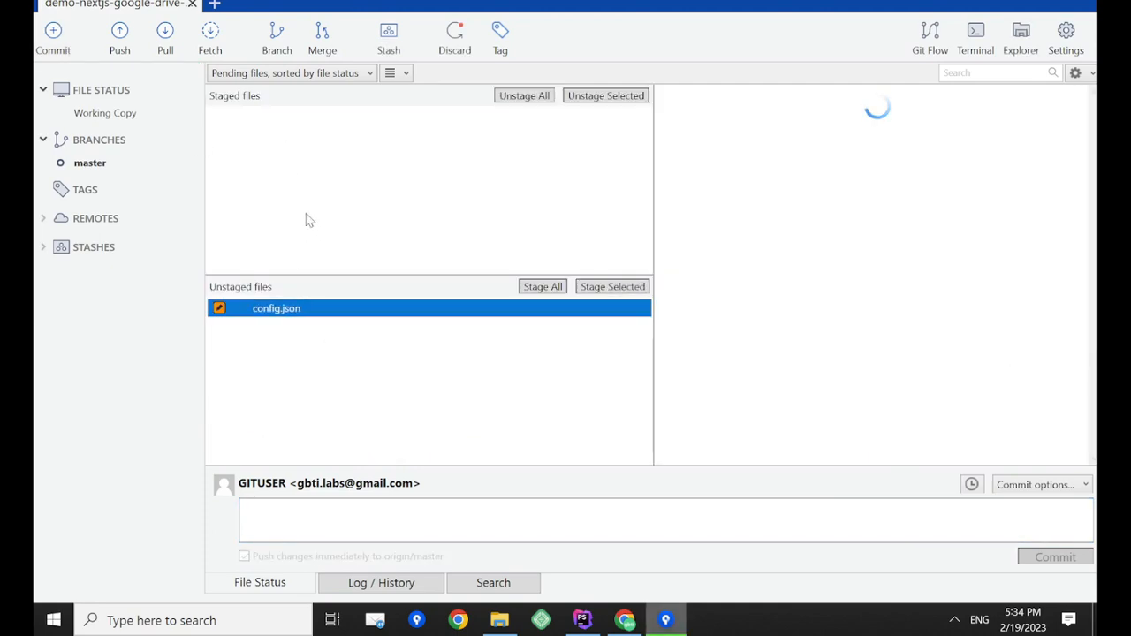
left_click_drag(278, 212, 279, 207)
left_click(316, 509)
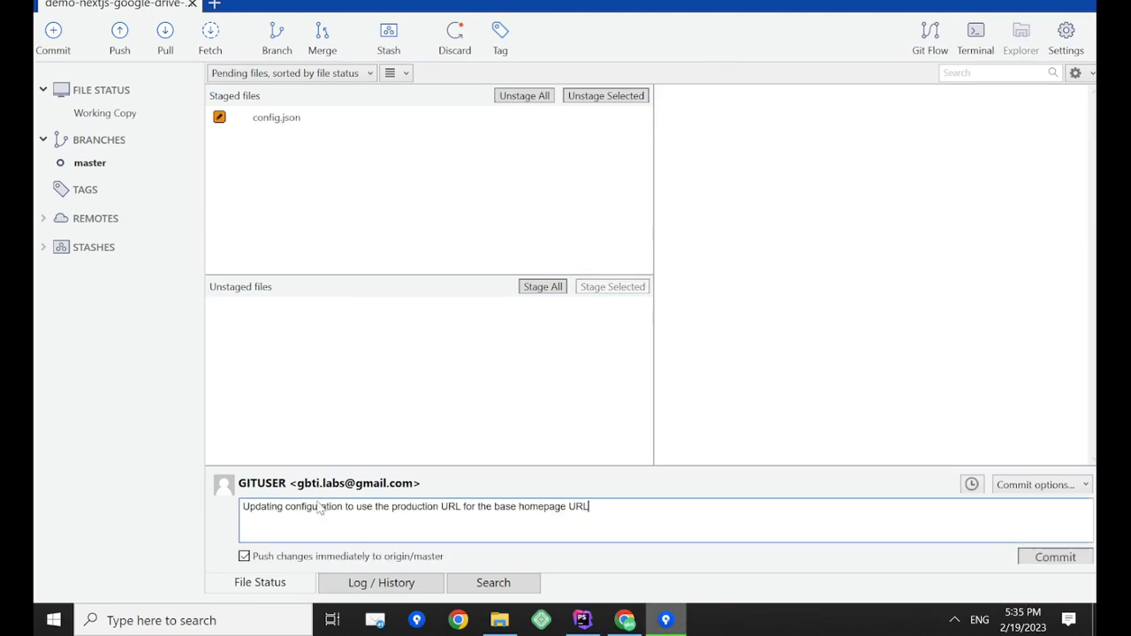
key("ctrl+Return")
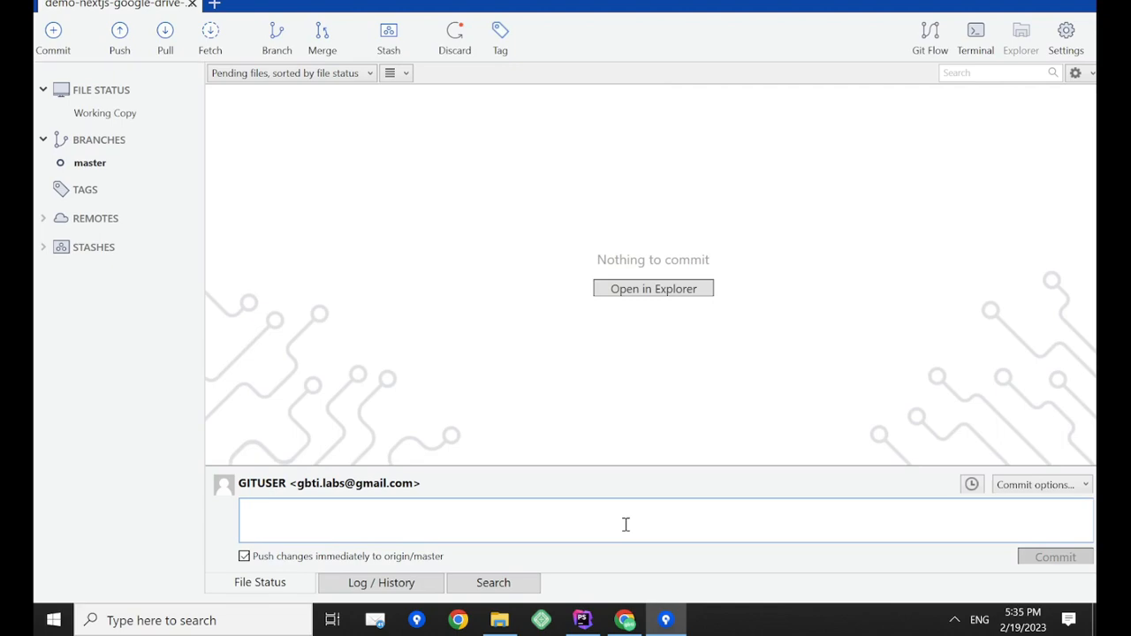
Back in the browser, open the site's logo link in a new tab and compare its address with internal-docs.gbti.io.
left_click(624, 620)
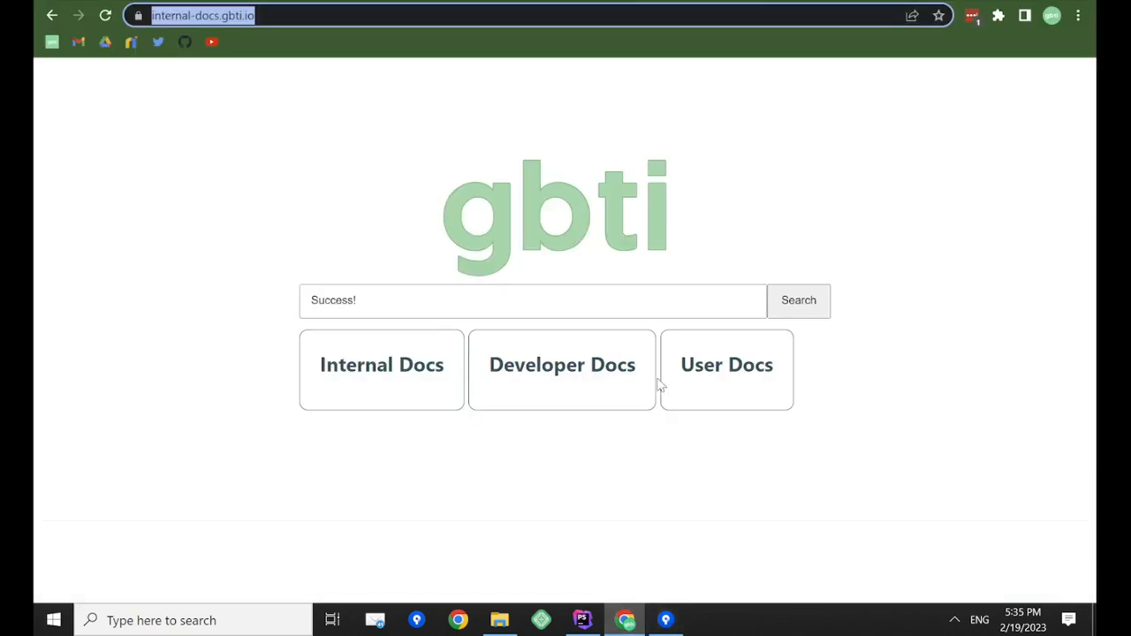
right_click(538, 202)
left_click(583, 214)
key("ctrl+Tab")
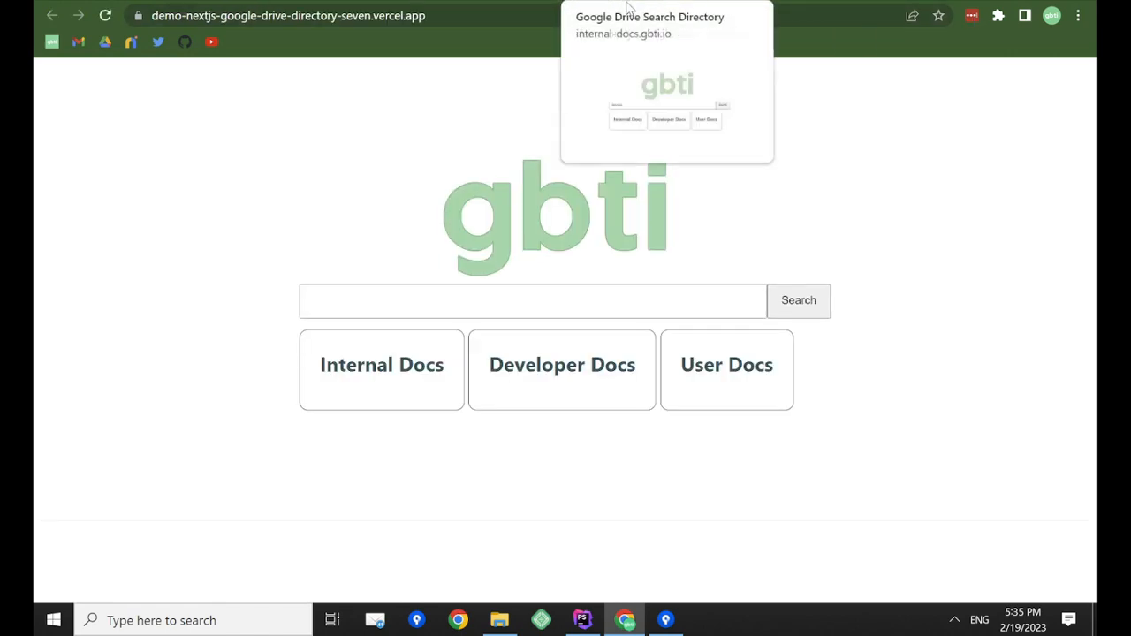
left_click_drag(440, 19, 114, 16)
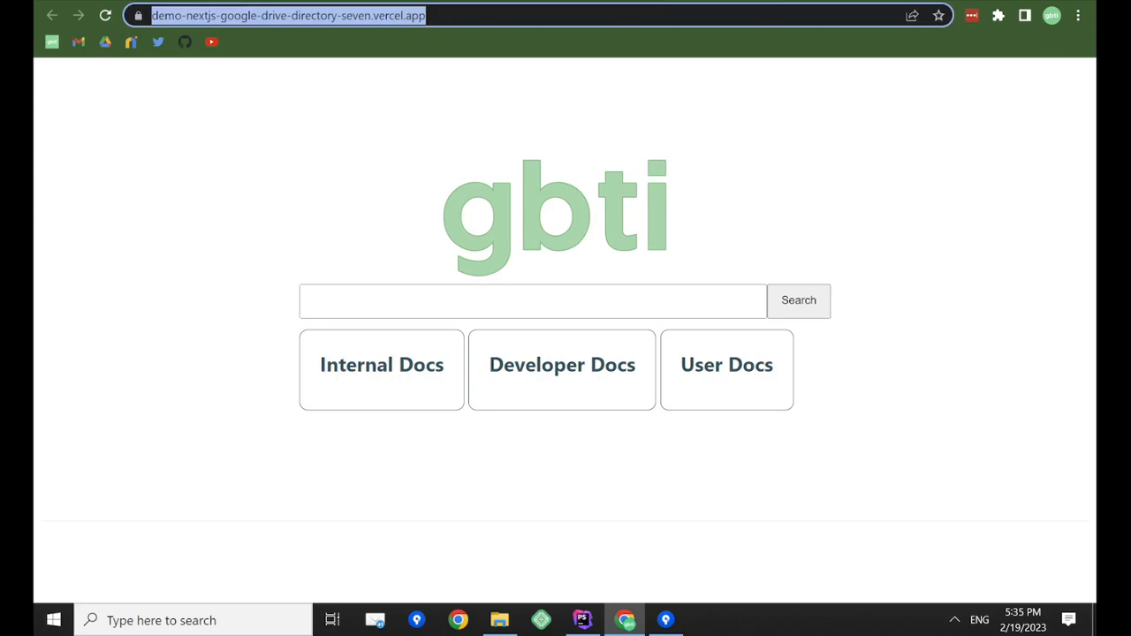
left_click(515, 2)
left_click_drag(267, 18, 113, 21)
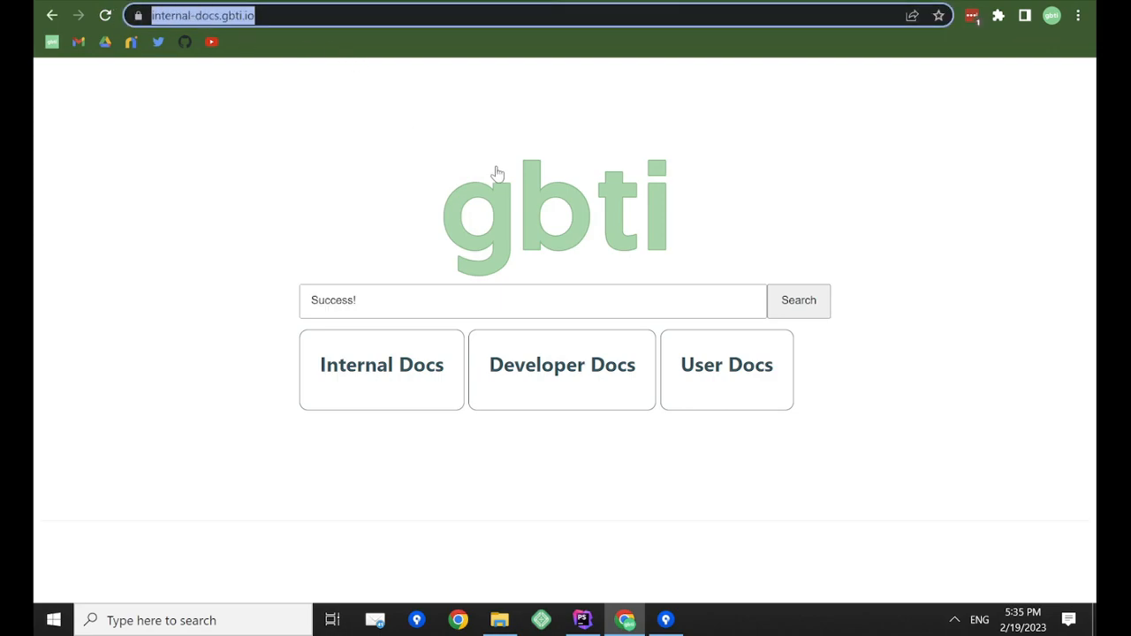
Check the project's deployments on Vercel, reload internal-docs.gbti.io to test the logo link and enter "NICE!" in the search field.
left_click(433, 2)
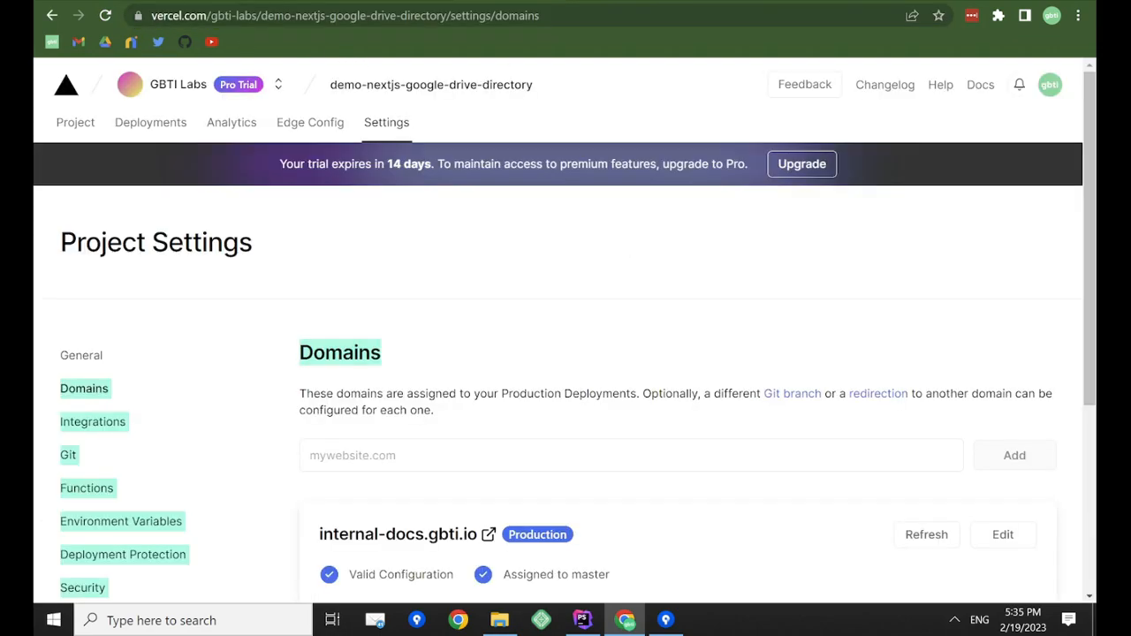
left_click(146, 126)
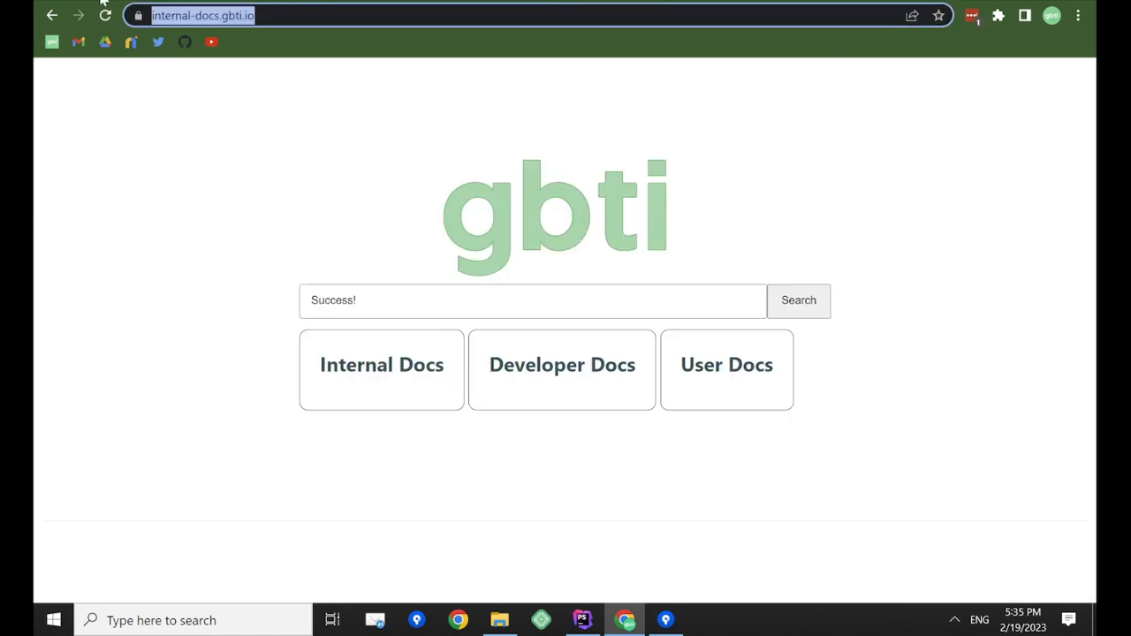
left_click(105, 15)
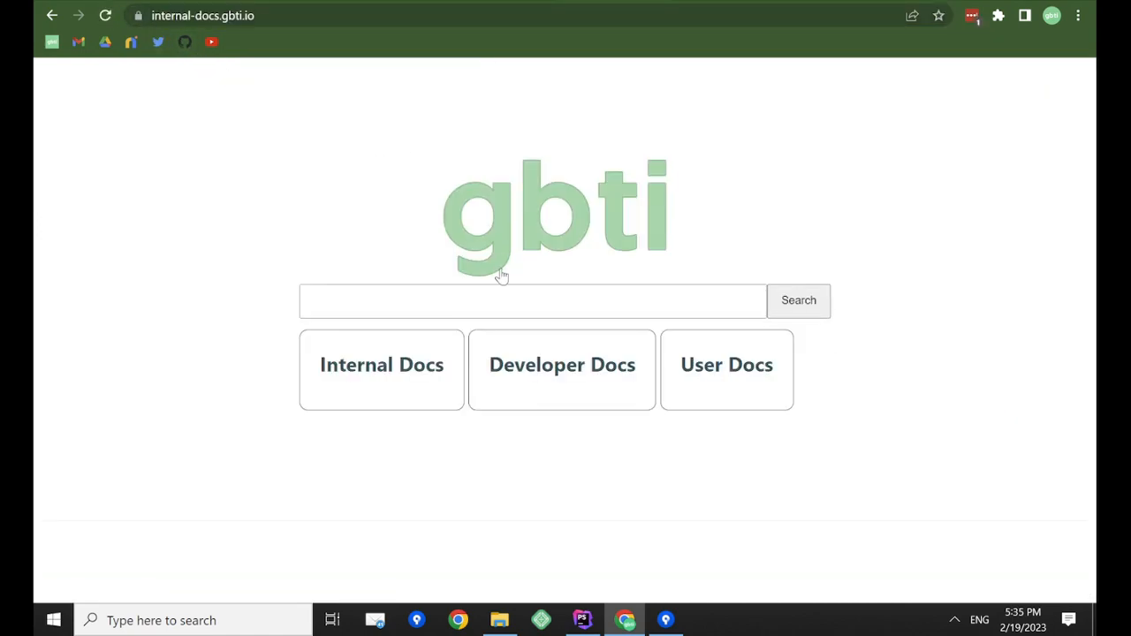
left_click(494, 241)
left_click(478, 290)
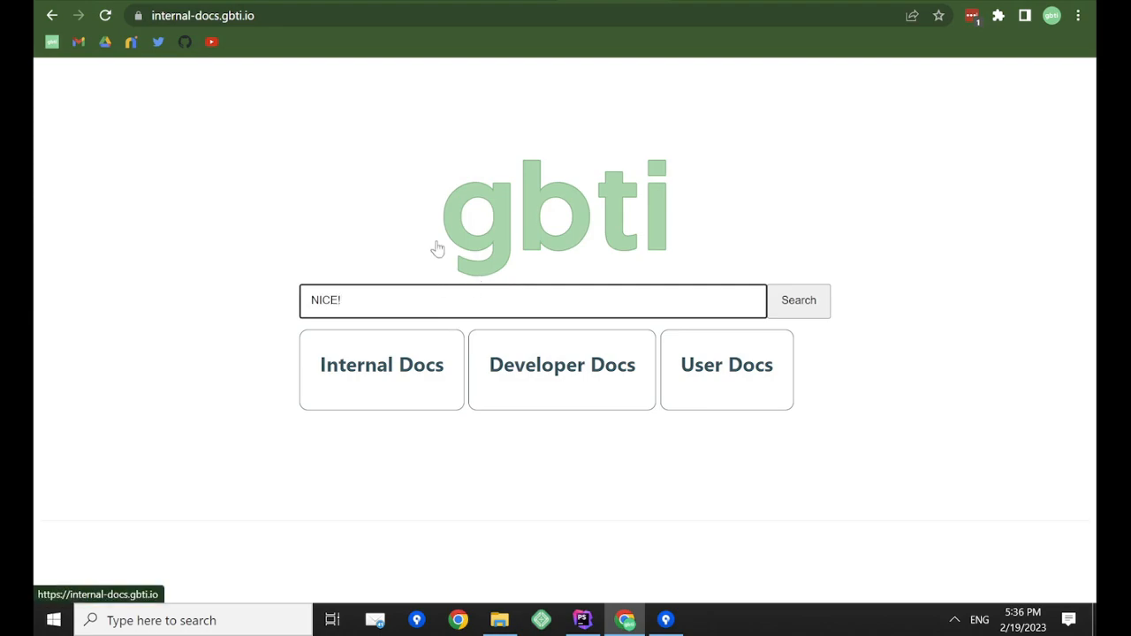
View the demo-nextjs-google-drive-directory repository on GitHub and highlight its name.
left_click(211, 1)
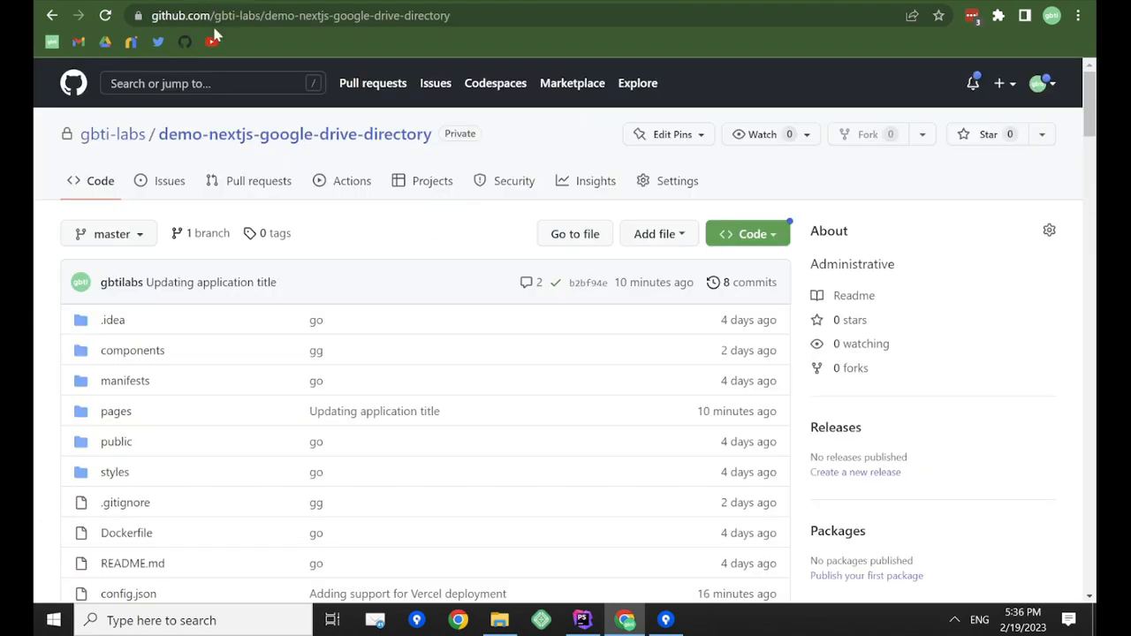
left_click_drag(158, 134, 437, 140)
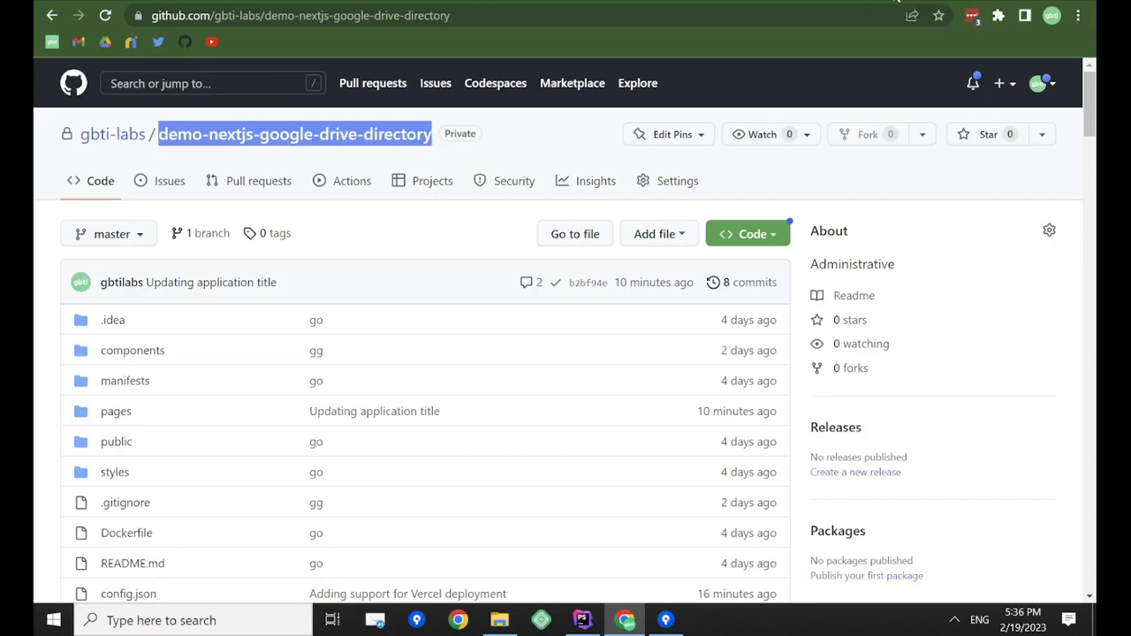